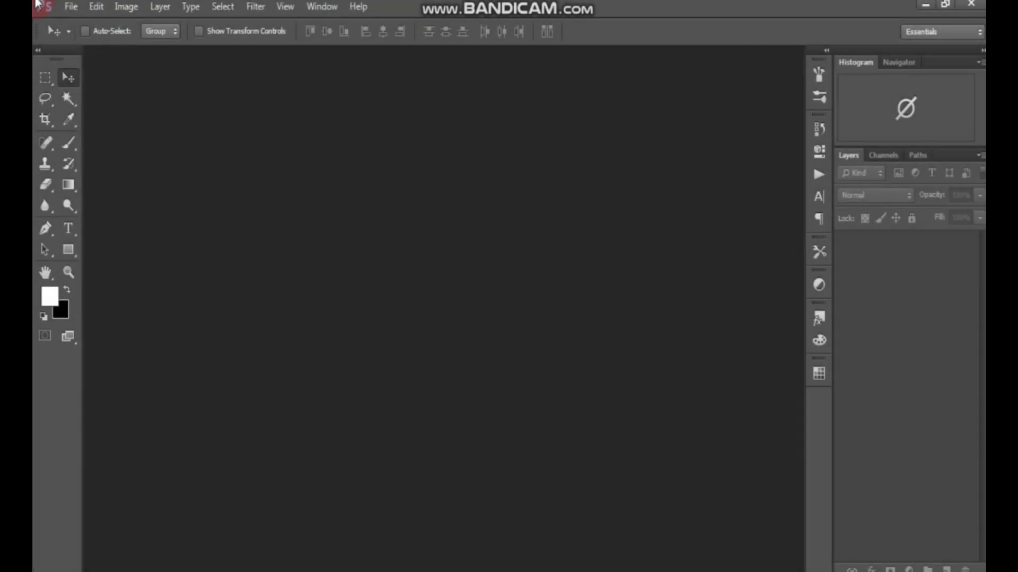
Open the woman's portrait photo
{"action": "left_click", "coordinate": [69, 8]}
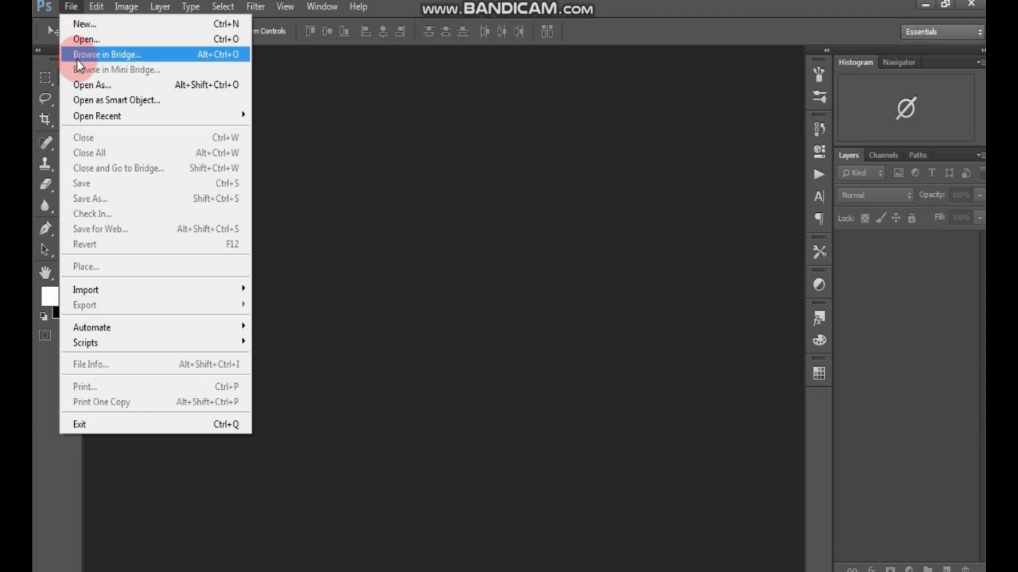
{"action": "left_click", "coordinate": [82, 39]}
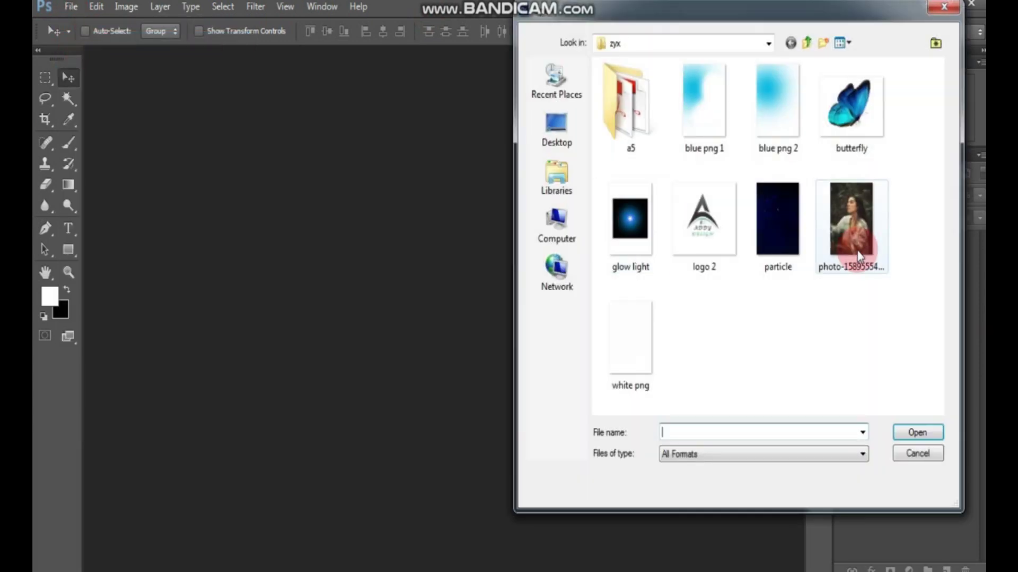
{"action": "left_click", "coordinate": [857, 247]}
{"action": "left_click", "coordinate": [910, 434]}
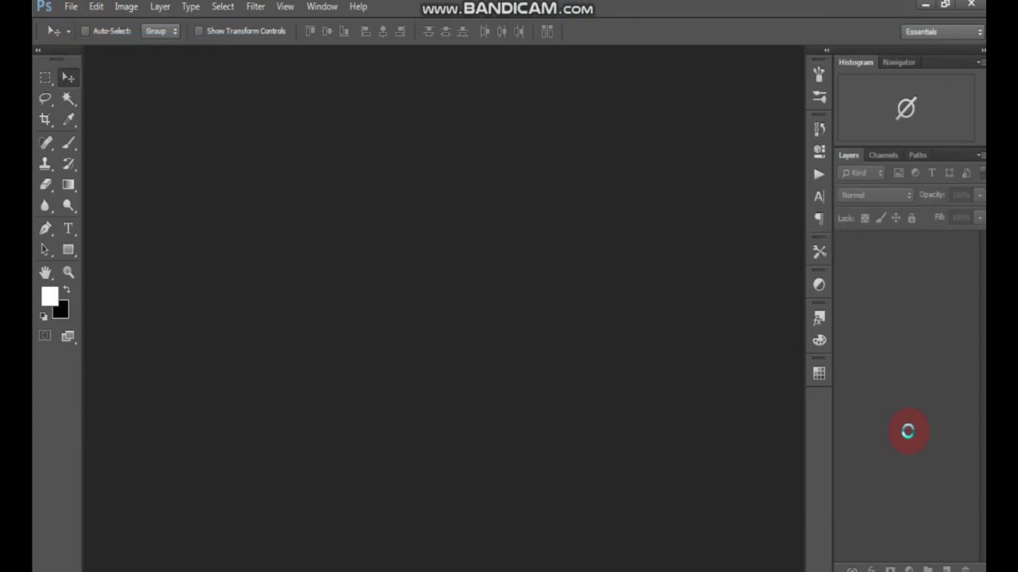
Add a Color Lookup adjustment layer using the Moonlight.3DL look
{"action": "left_click", "coordinate": [882, 548]}
{"action": "left_click", "coordinate": [908, 569]}
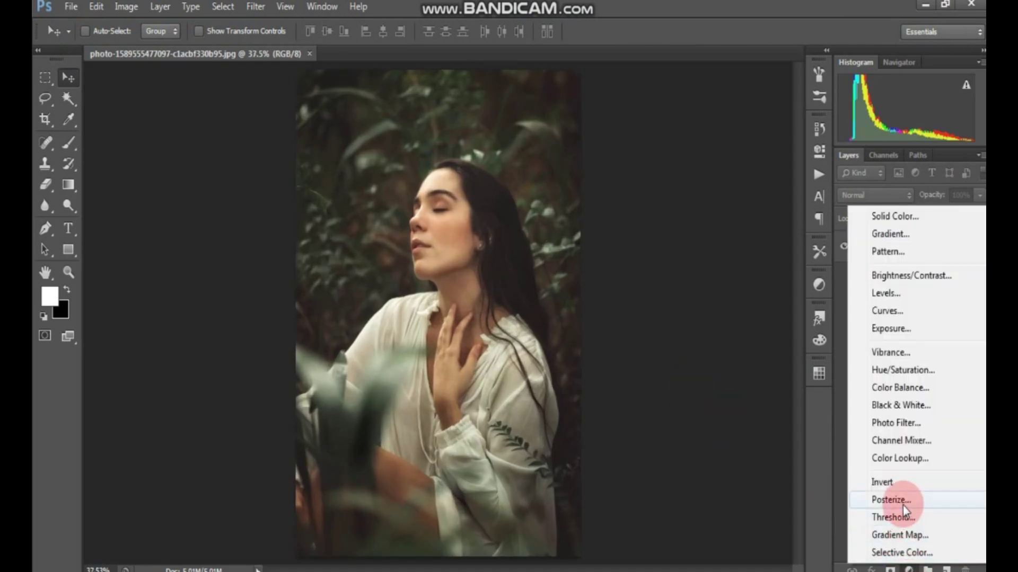
{"action": "left_click", "coordinate": [899, 459]}
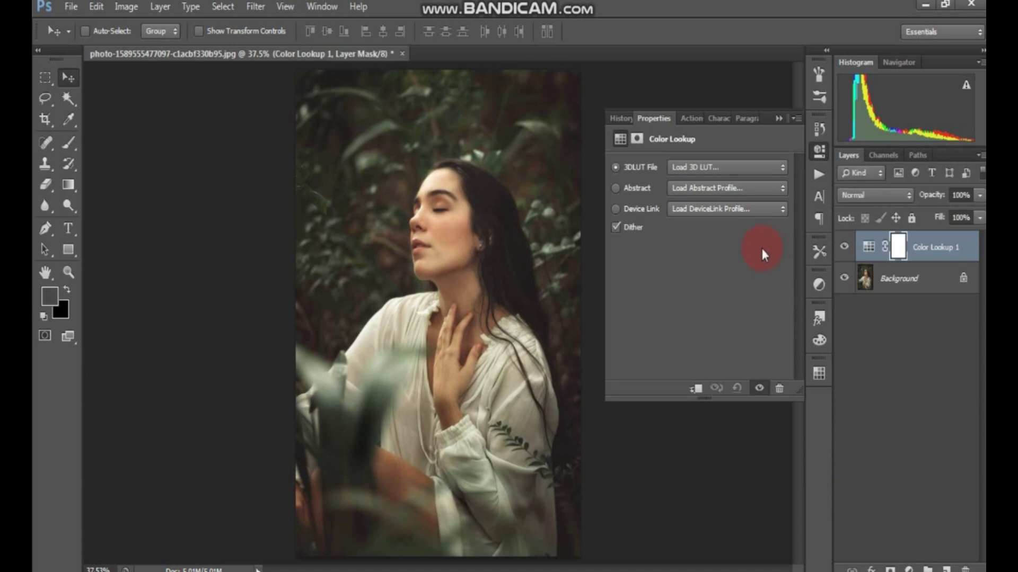
{"action": "left_click", "coordinate": [706, 168]}
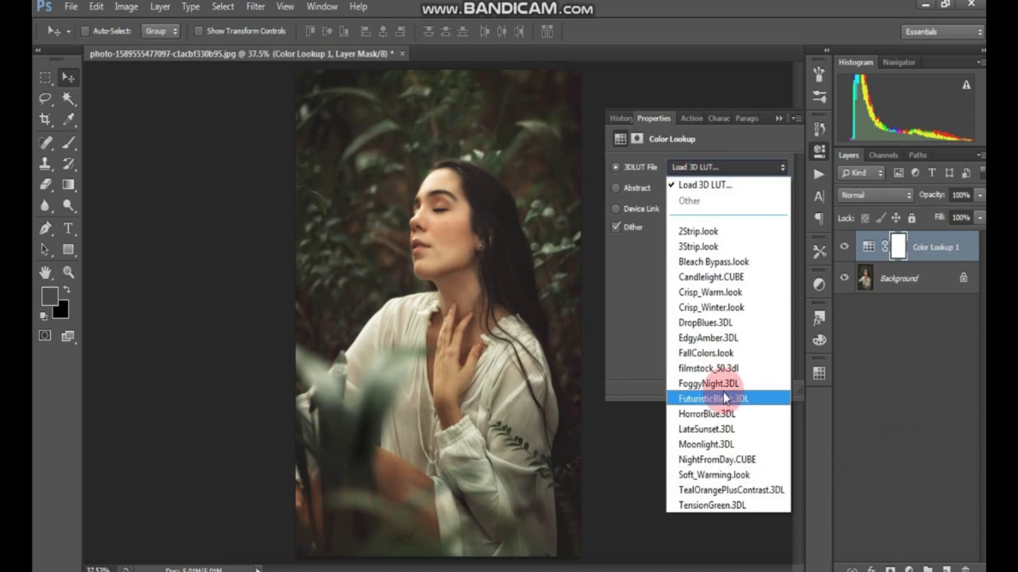
{"action": "left_click", "coordinate": [716, 442]}
{"action": "left_click", "coordinate": [767, 142]}
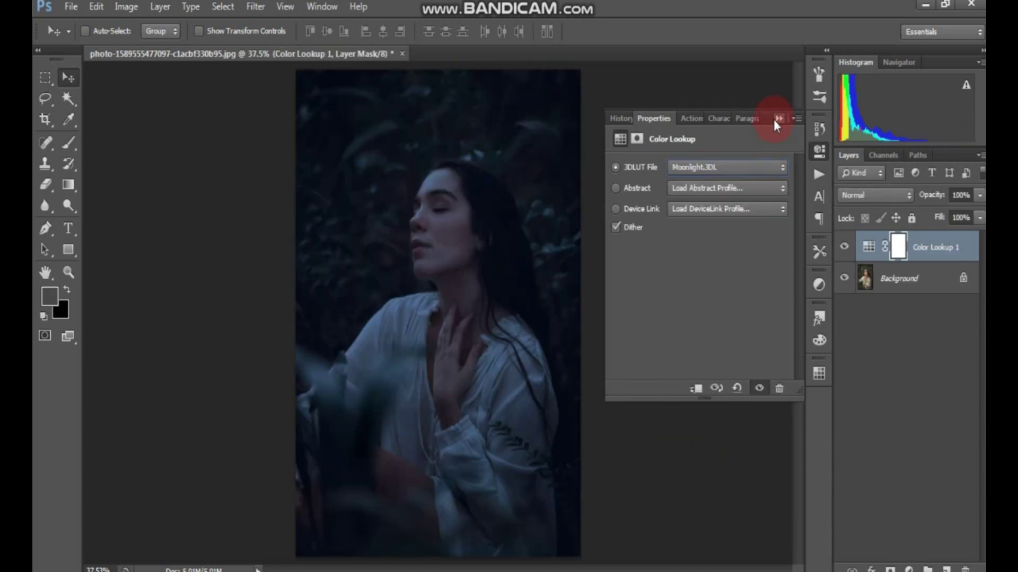
{"action": "left_click", "coordinate": [774, 119]}
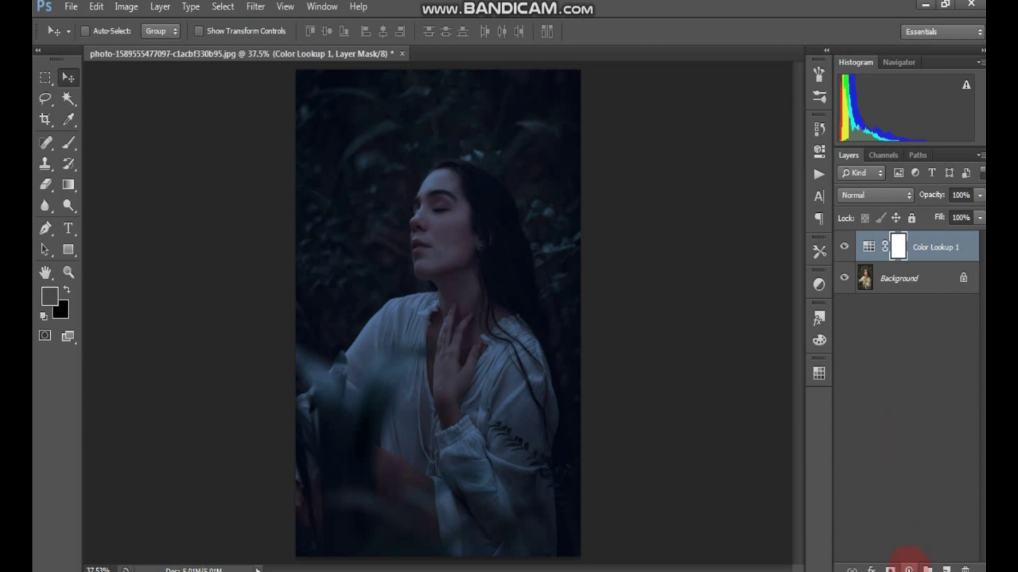
Add a Levels adjustment with the white output lowered to 233
{"action": "left_click", "coordinate": [909, 563]}
{"action": "left_click", "coordinate": [898, 291]}
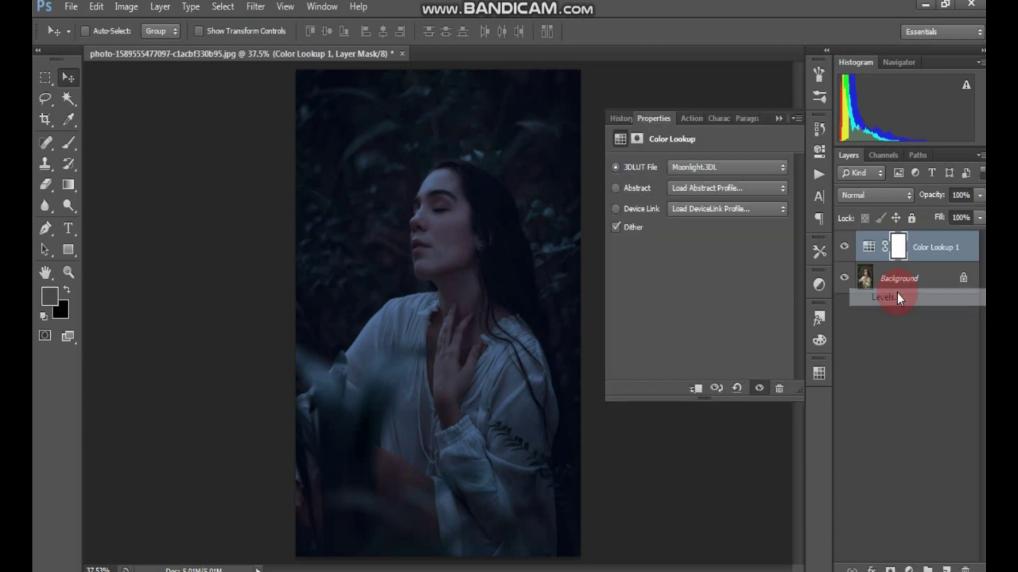
{"action": "left_click", "coordinate": [818, 324]}
{"action": "left_click_drag", "start_coordinate": [787, 333], "coordinate": [773, 331]}
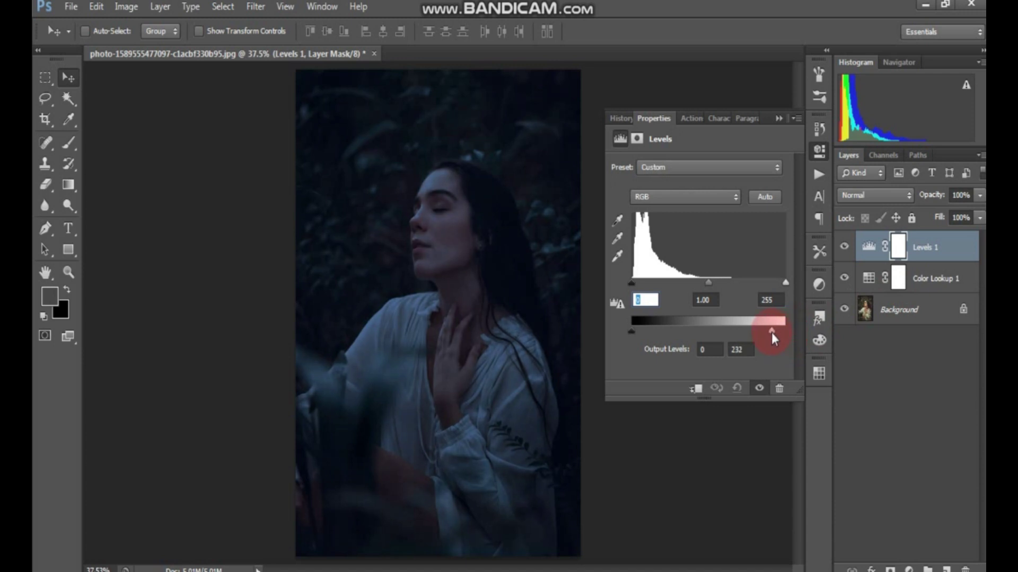
{"action": "left_click_drag", "start_coordinate": [773, 331], "coordinate": [772, 331]}
{"action": "left_click", "coordinate": [778, 119]}
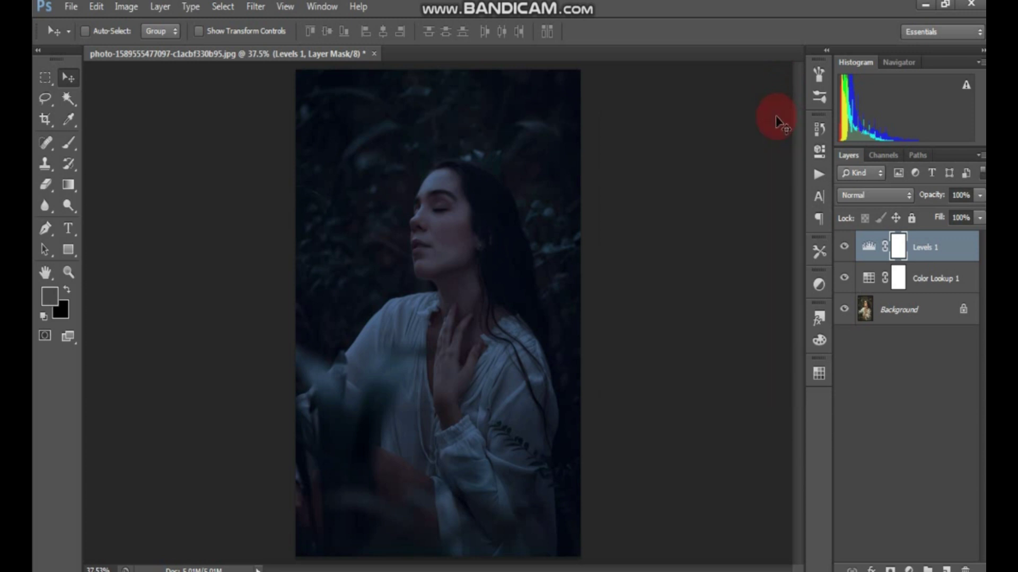
Place the butterfly image into the composition
{"action": "left_click", "coordinate": [71, 6]}
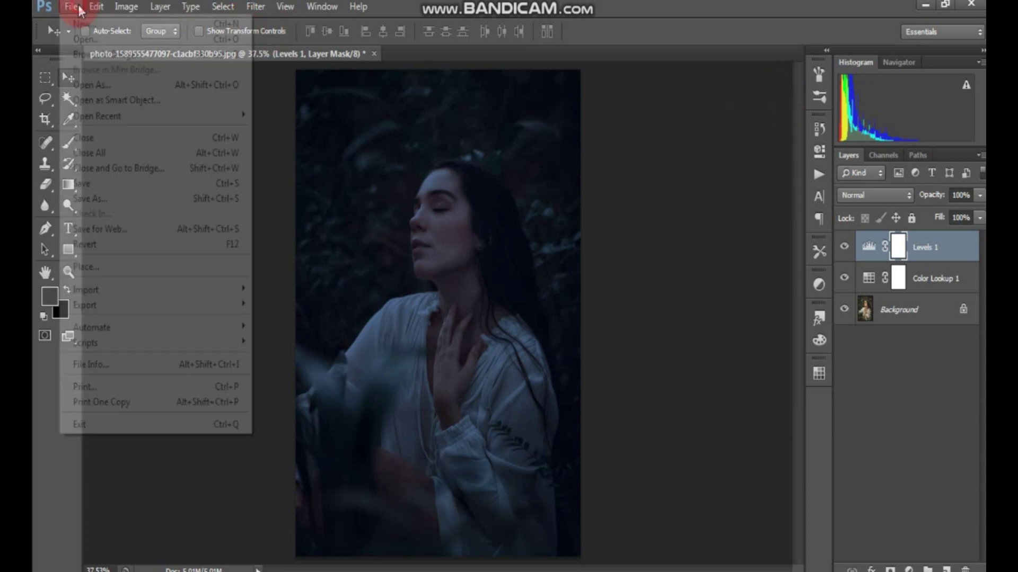
{"action": "left_click", "coordinate": [106, 267]}
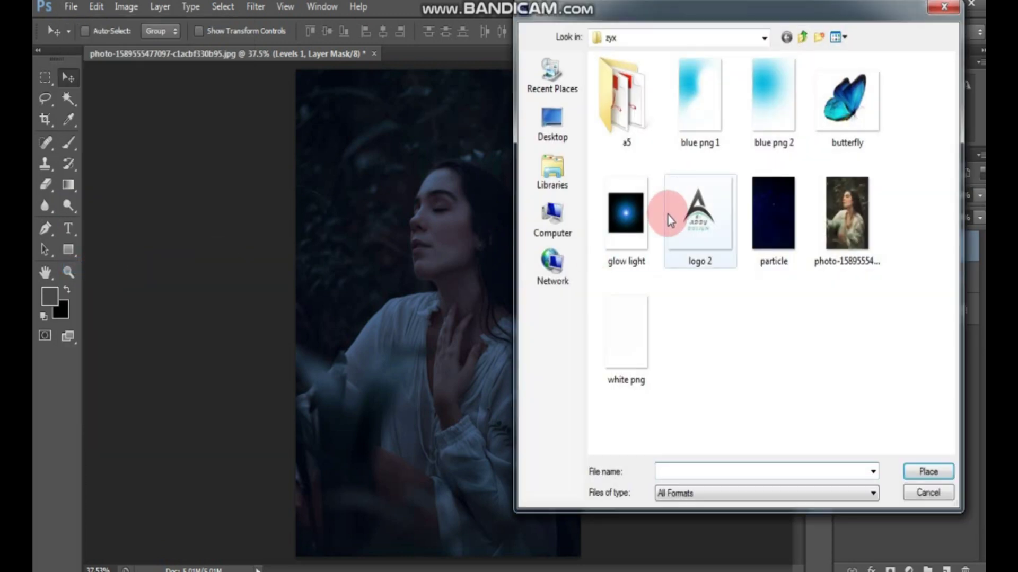
{"action": "left_click", "coordinate": [844, 130]}
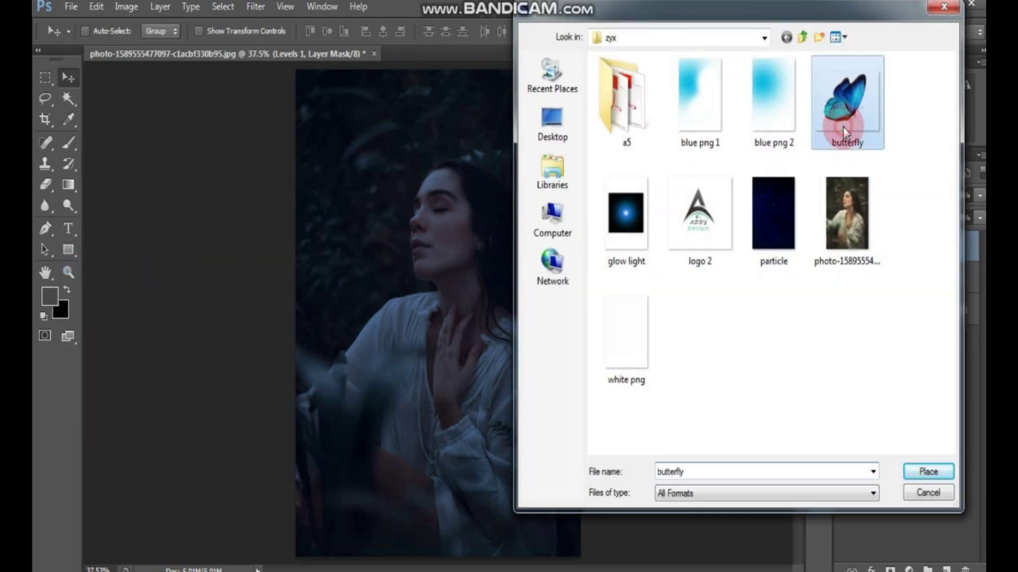
{"action": "left_click", "coordinate": [913, 466]}
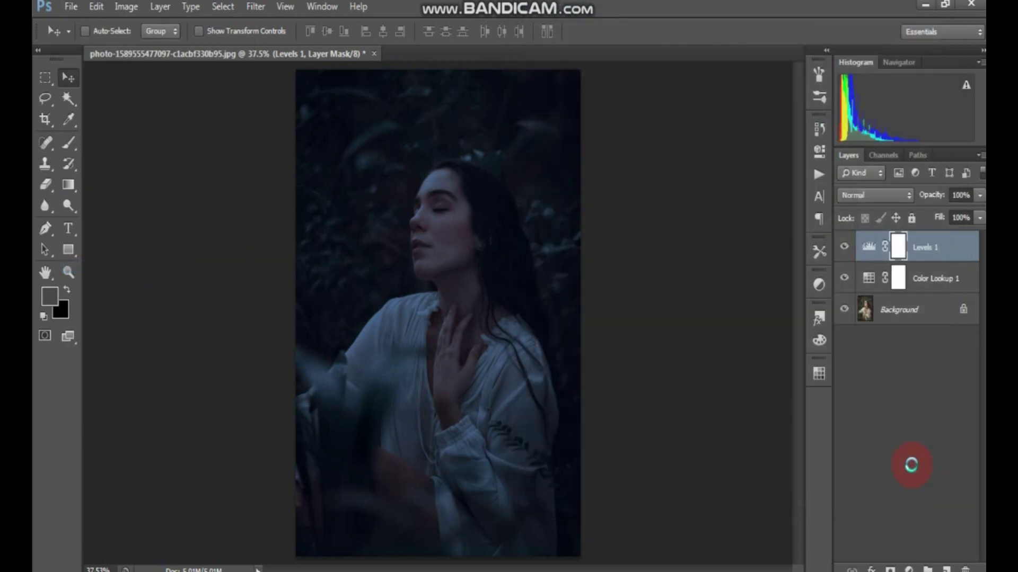
Shrink the butterfly, move it beside the woman's face, and rasterize its layer
{"action": "left_click_drag", "start_coordinate": [468, 276], "coordinate": [392, 166]}
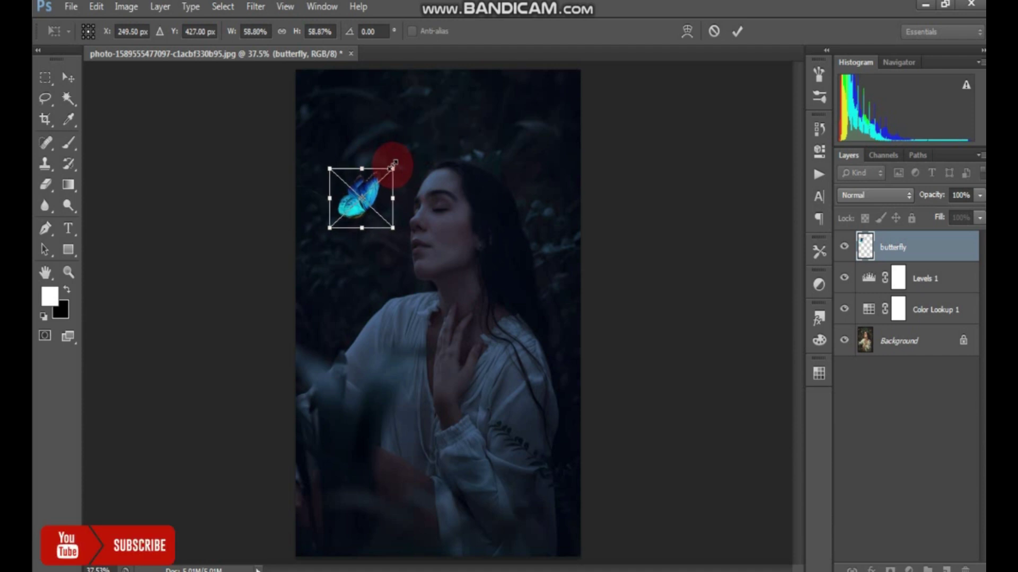
{"action": "key", "text": "Return"}
{"action": "left_click_drag", "start_coordinate": [389, 225], "coordinate": [377, 218]}
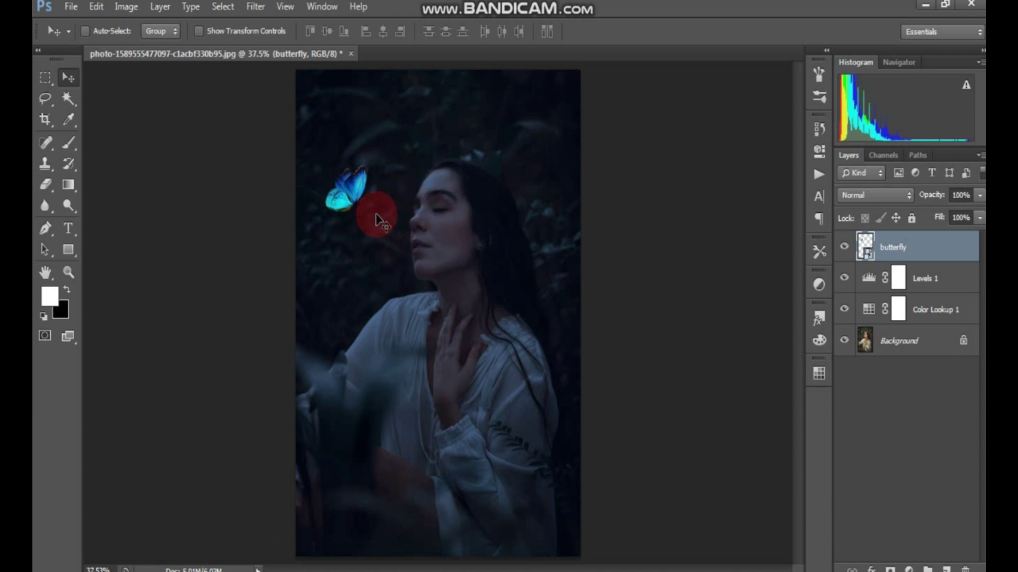
{"action": "right_click", "coordinate": [895, 251]}
{"action": "left_click", "coordinate": [824, 185]}
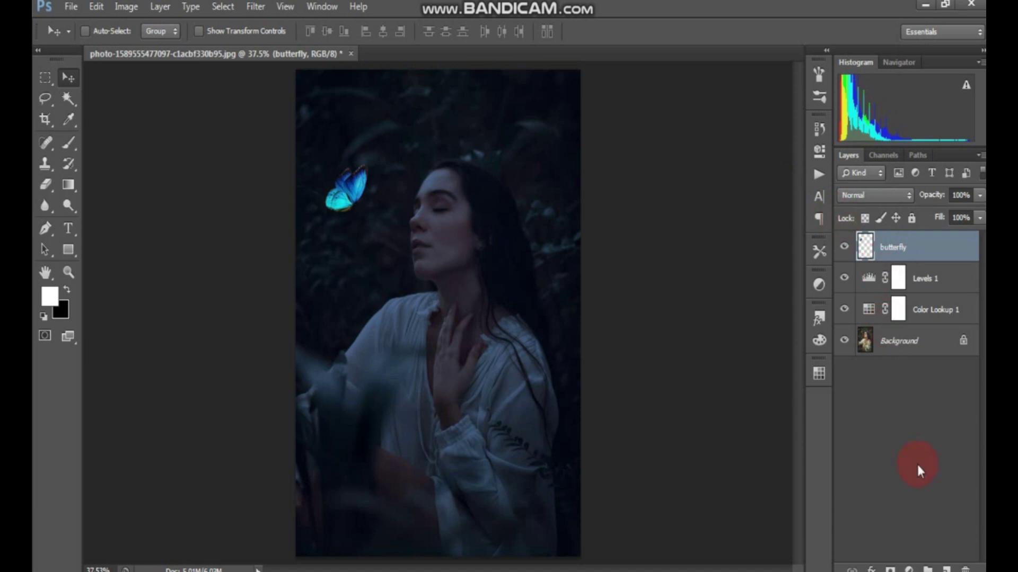
On a new layer, paint cyan over the butterfly's selected shape, blended Overlay at 63%
{"action": "left_click", "coordinate": [945, 567]}
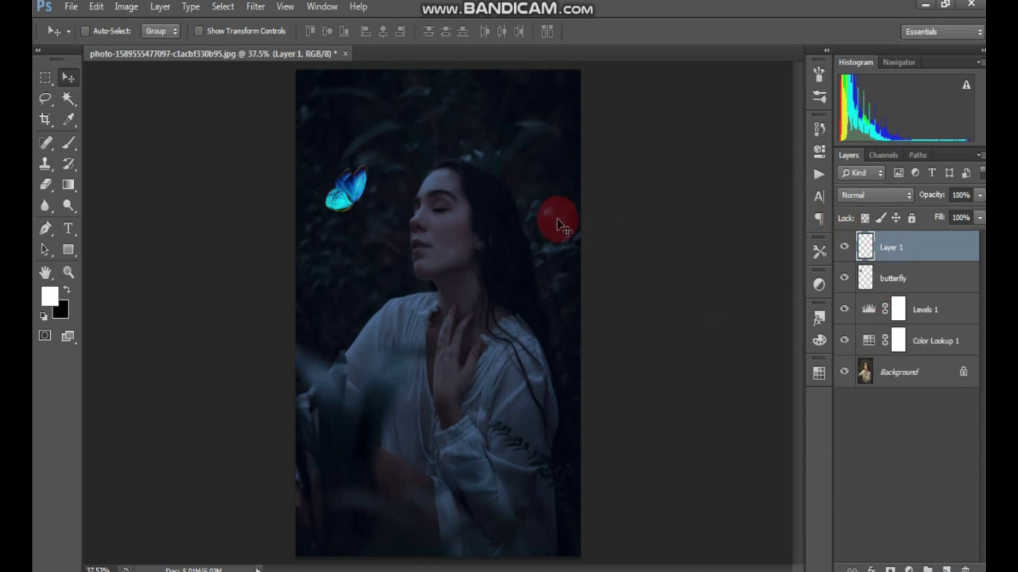
{"action": "left_click", "coordinate": [69, 142]}
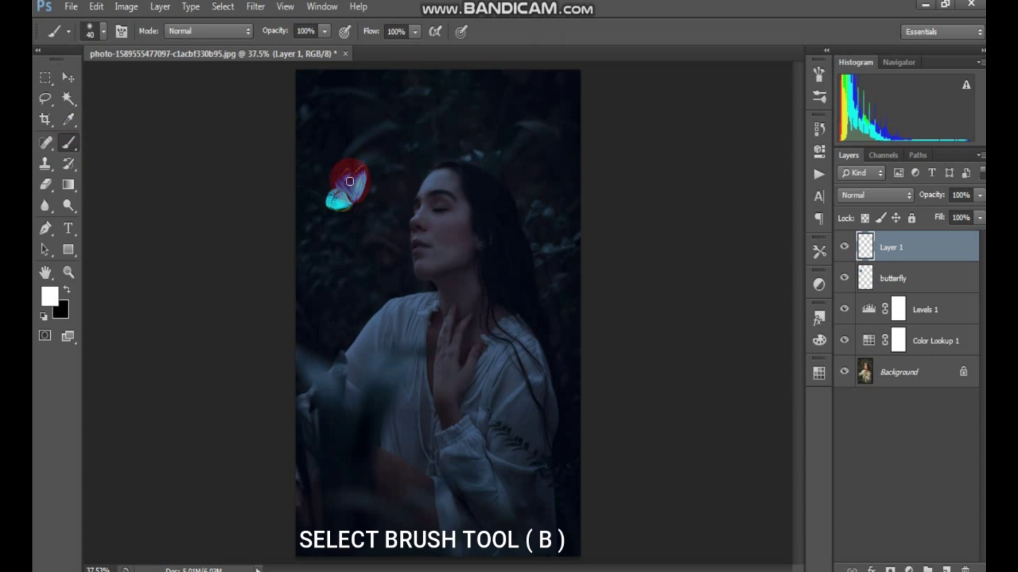
{"action": "left_click", "coordinate": [870, 285], "text": "ctrl"}
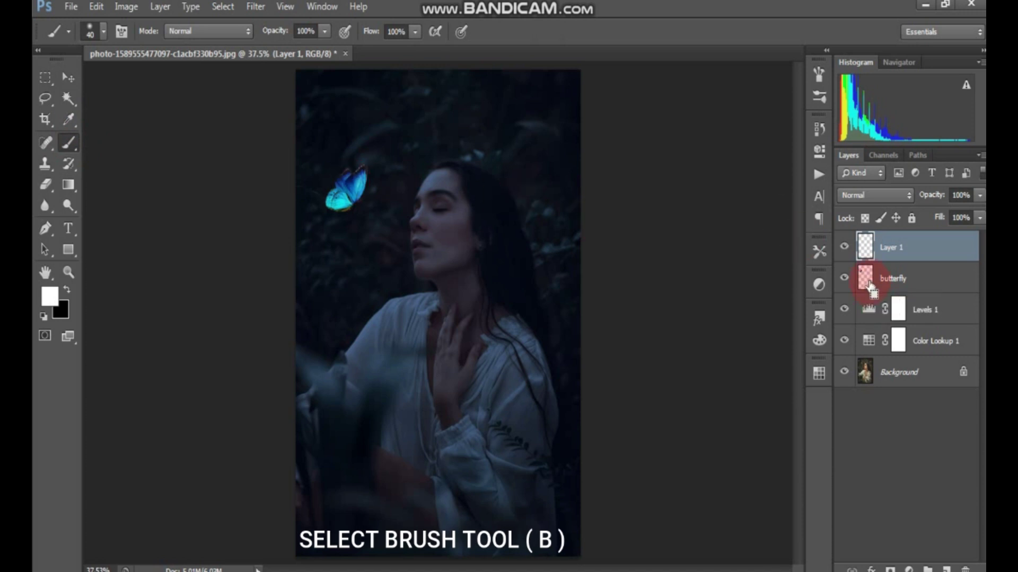
{"action": "mouse_move", "coordinate": [303, 215]}
{"action": "left_mouse_down"}
{"action": "mouse_move", "coordinate": [369, 182]}
{"action": "mouse_move", "coordinate": [356, 194]}
{"action": "mouse_move", "coordinate": [347, 174]}
{"action": "mouse_move", "coordinate": [330, 200]}
{"action": "mouse_move", "coordinate": [368, 168]}
{"action": "mouse_move", "coordinate": [341, 224]}
{"action": "mouse_move", "coordinate": [325, 204]}
{"action": "left_mouse_up"}
{"action": "left_click", "coordinate": [354, 185], "text": "alt"}
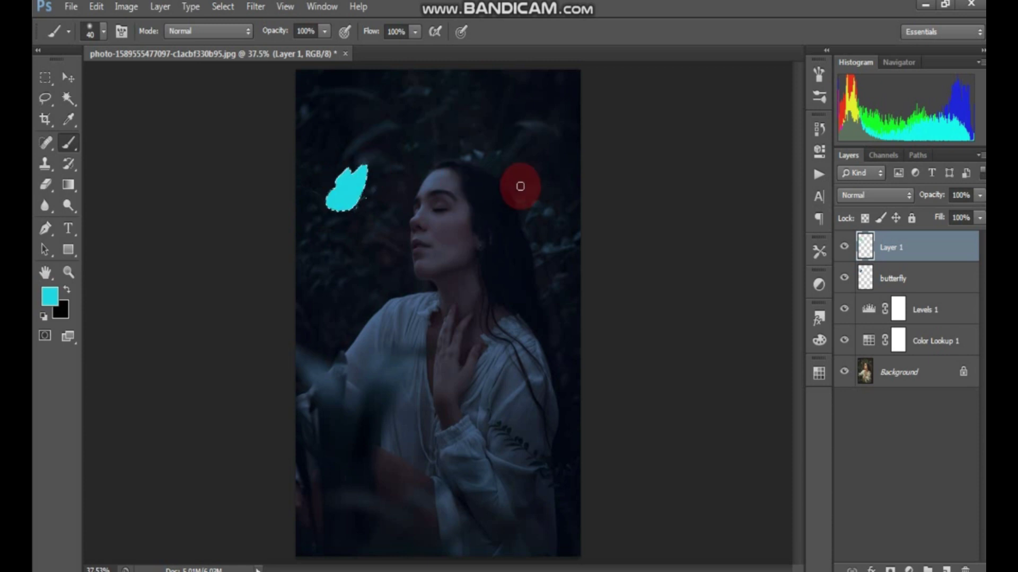
{"action": "left_click", "coordinate": [844, 195]}
{"action": "left_click", "coordinate": [844, 196]}
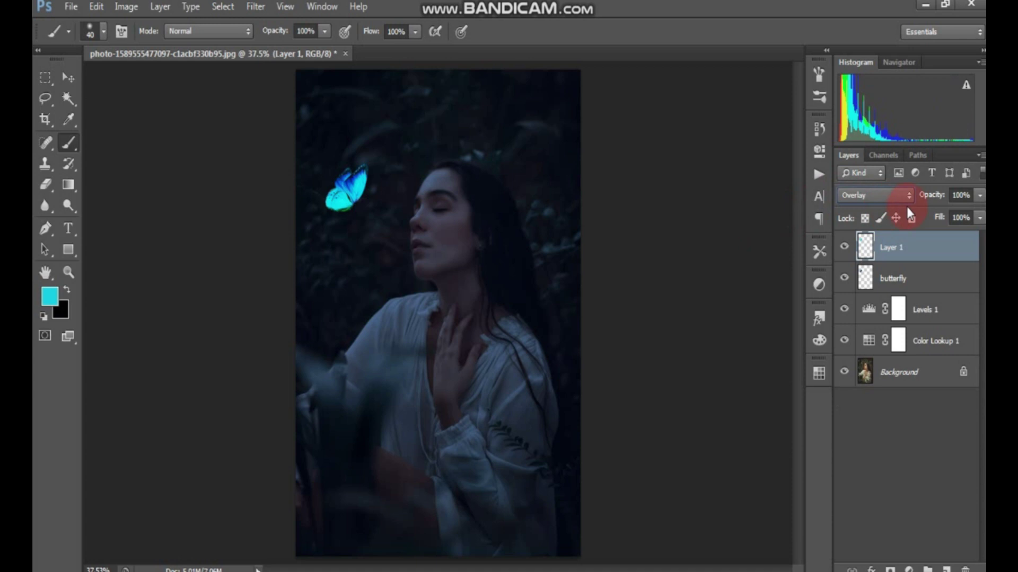
{"action": "mouse_move", "coordinate": [929, 200]}
{"action": "left_mouse_down"}
{"action": "mouse_move", "coordinate": [901, 198]}
{"action": "mouse_move", "coordinate": [896, 233]}
{"action": "left_mouse_up"}
Duplicate the butterfly layer and give the original a 30.5 px Gaussian Blur
{"action": "left_click", "coordinate": [896, 278]}
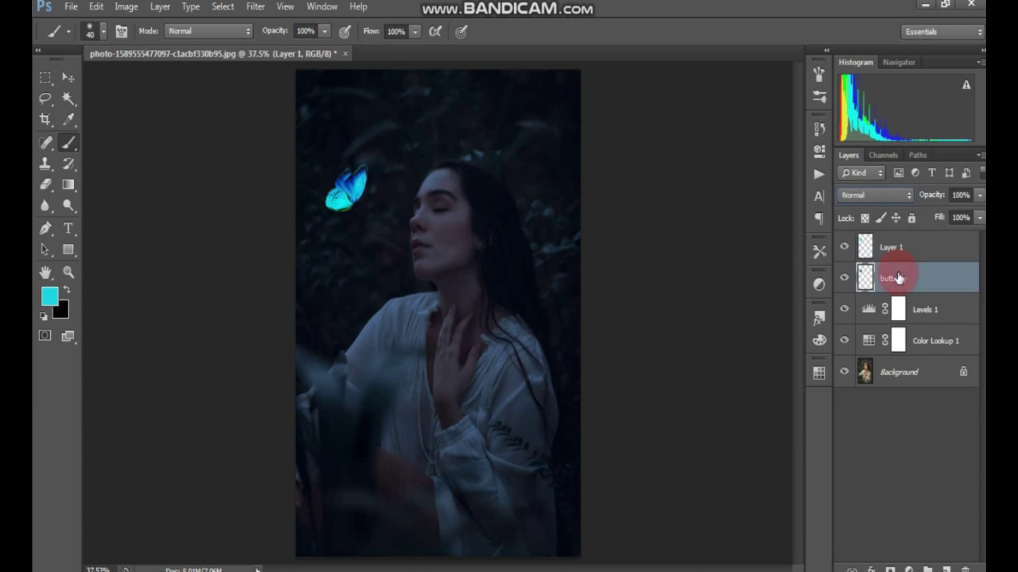
{"action": "key", "text": "ctrl+j"}
{"action": "left_click", "coordinate": [890, 318]}
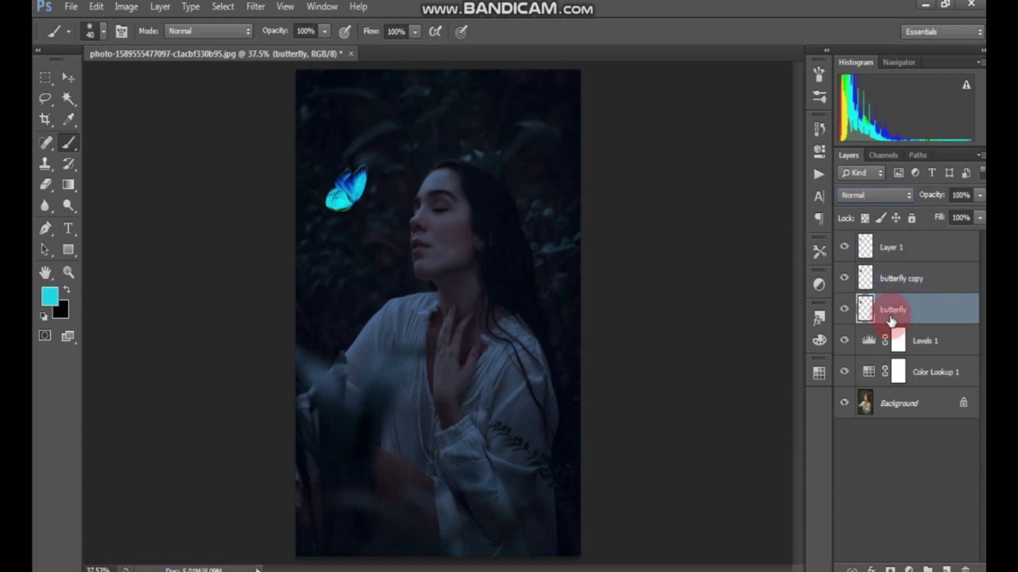
{"action": "left_click", "coordinate": [258, 6]}
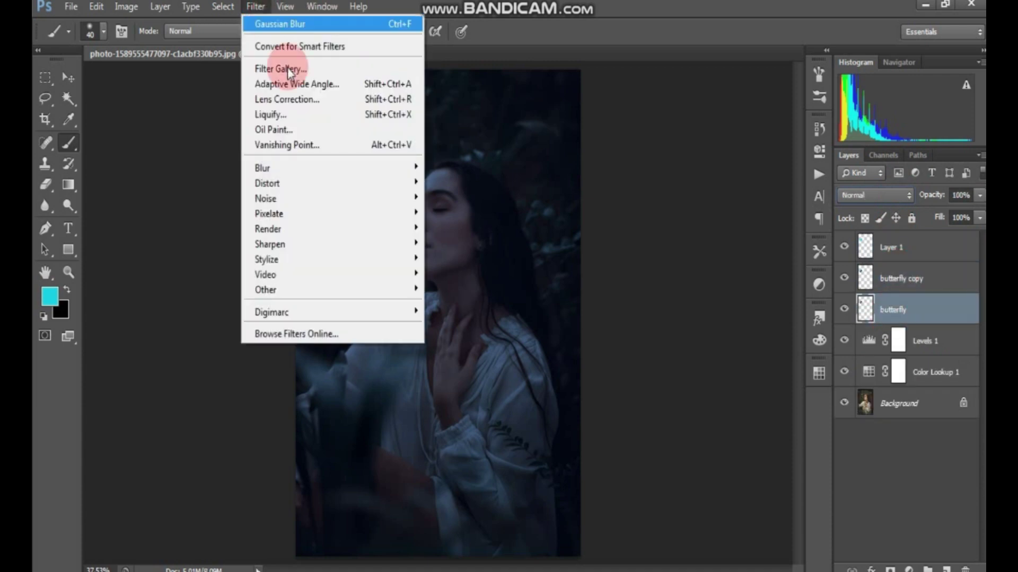
{"action": "mouse_move", "coordinate": [330, 168]}
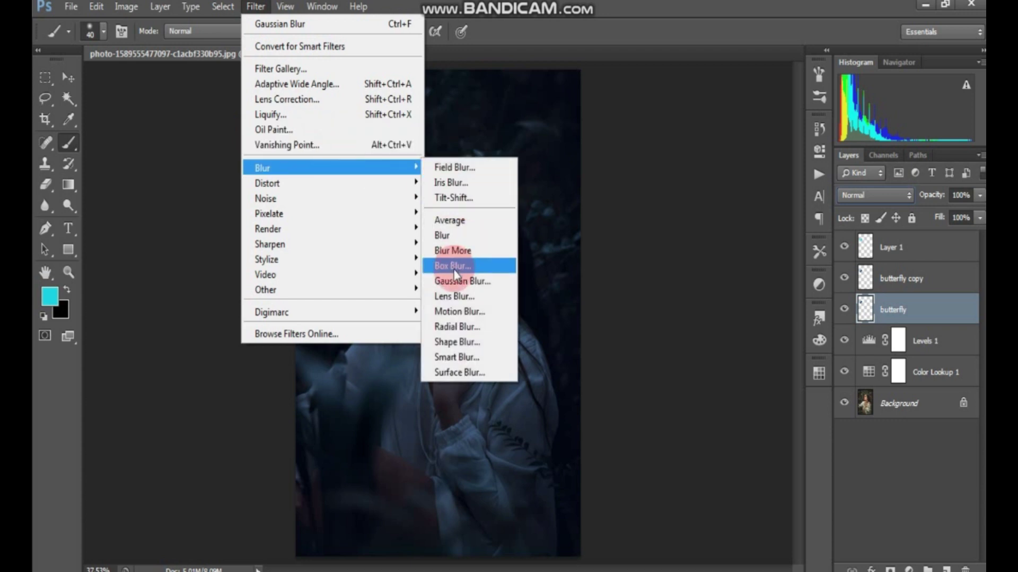
{"action": "left_click", "coordinate": [454, 283]}
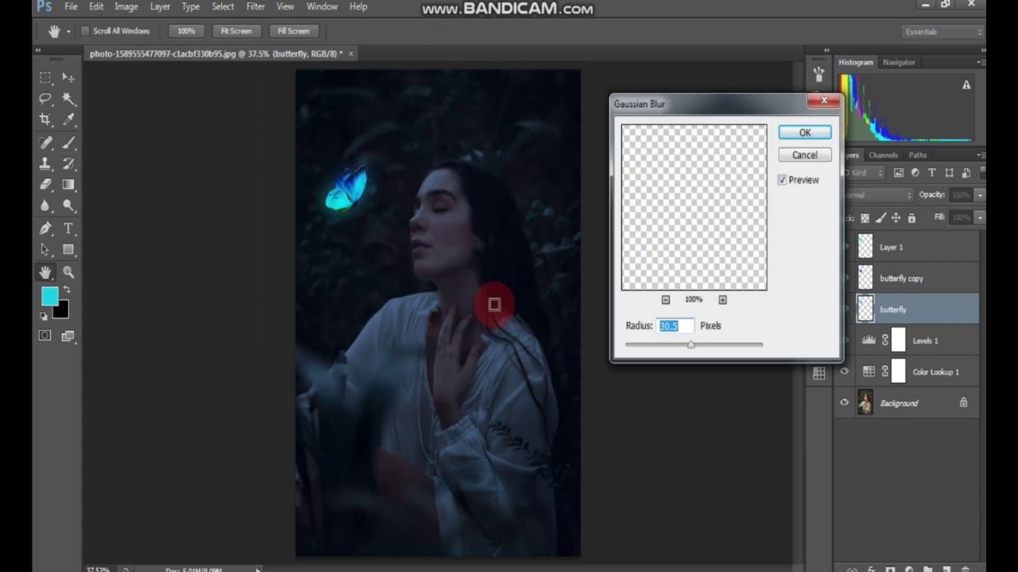
{"action": "left_click", "coordinate": [790, 134]}
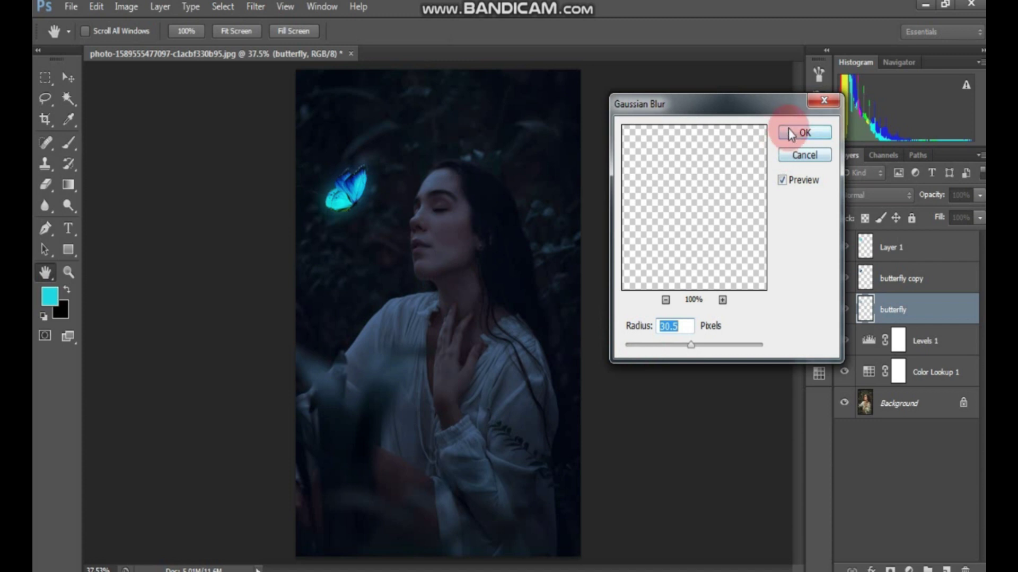
{"action": "left_click", "coordinate": [65, 78]}
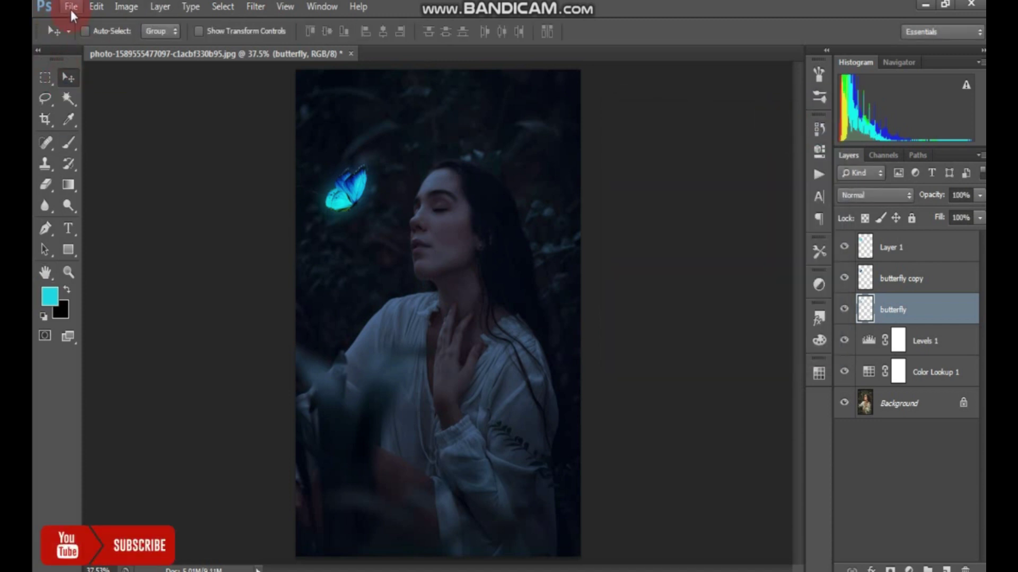
Place blue png 1 above Layer 1 in Overlay blend mode
{"action": "left_click", "coordinate": [894, 253]}
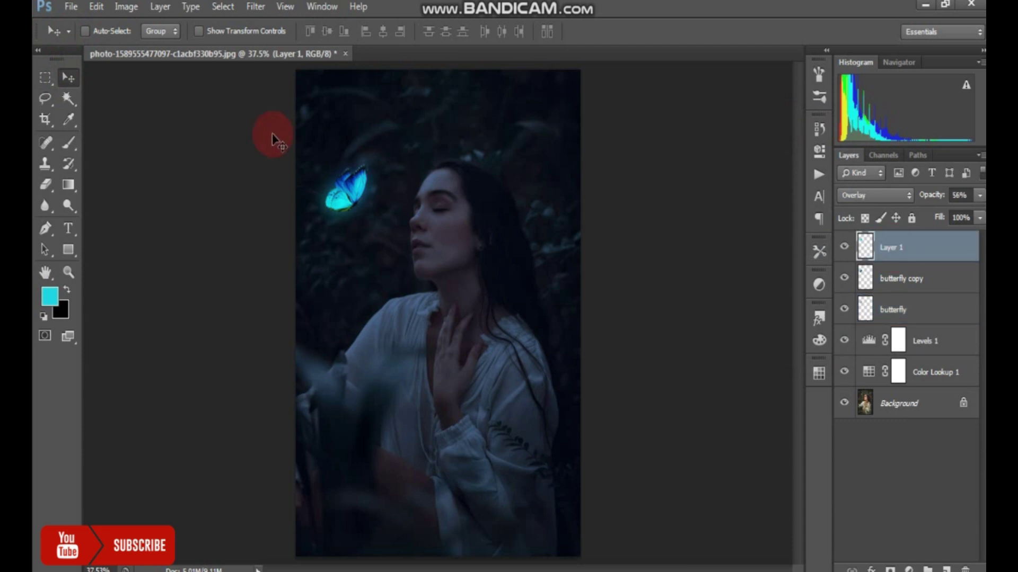
{"action": "left_click", "coordinate": [70, 6]}
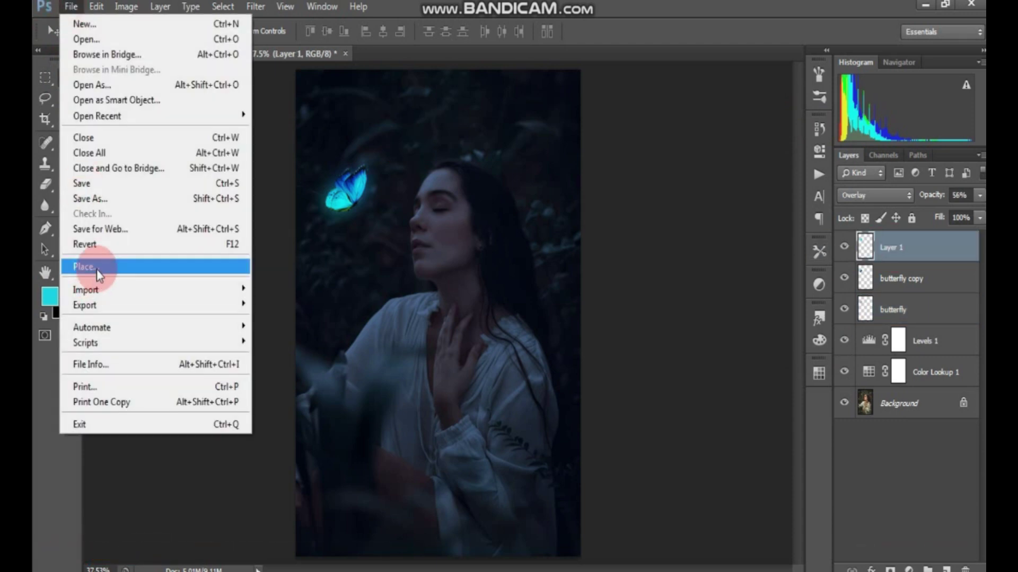
{"action": "left_click", "coordinate": [97, 269]}
{"action": "left_click", "coordinate": [701, 144]}
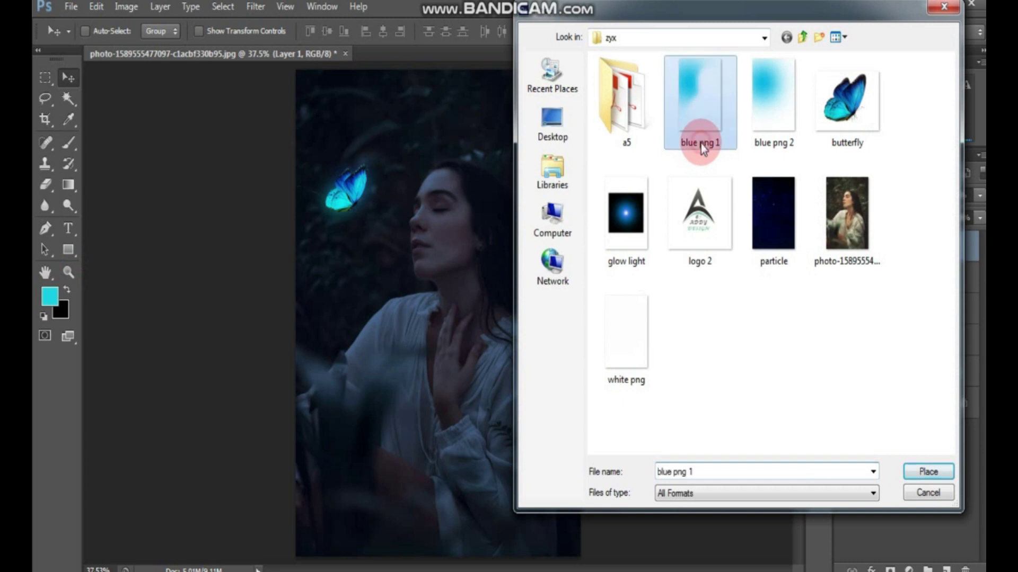
{"action": "left_click", "coordinate": [919, 477]}
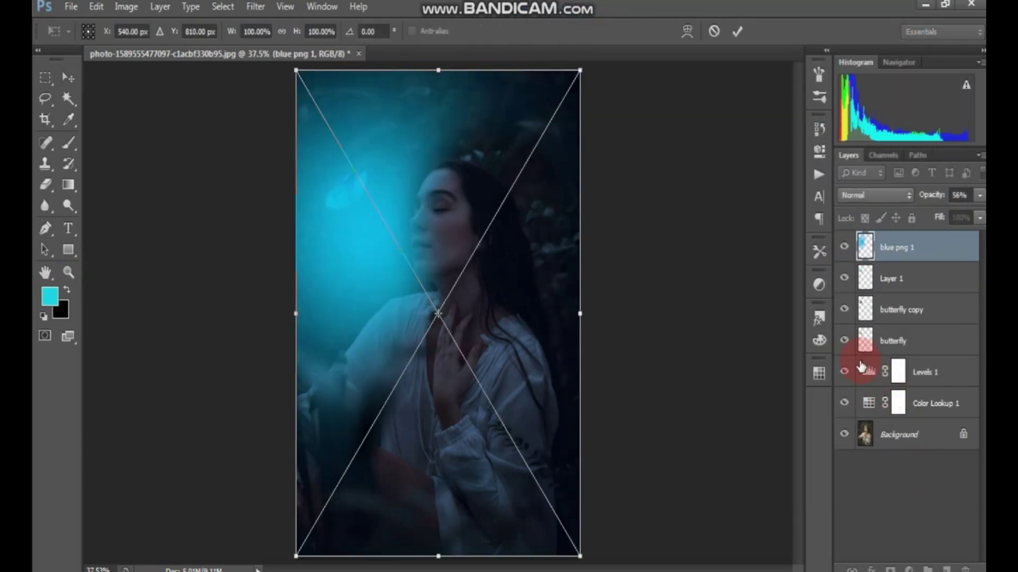
{"action": "left_click", "coordinate": [859, 196]}
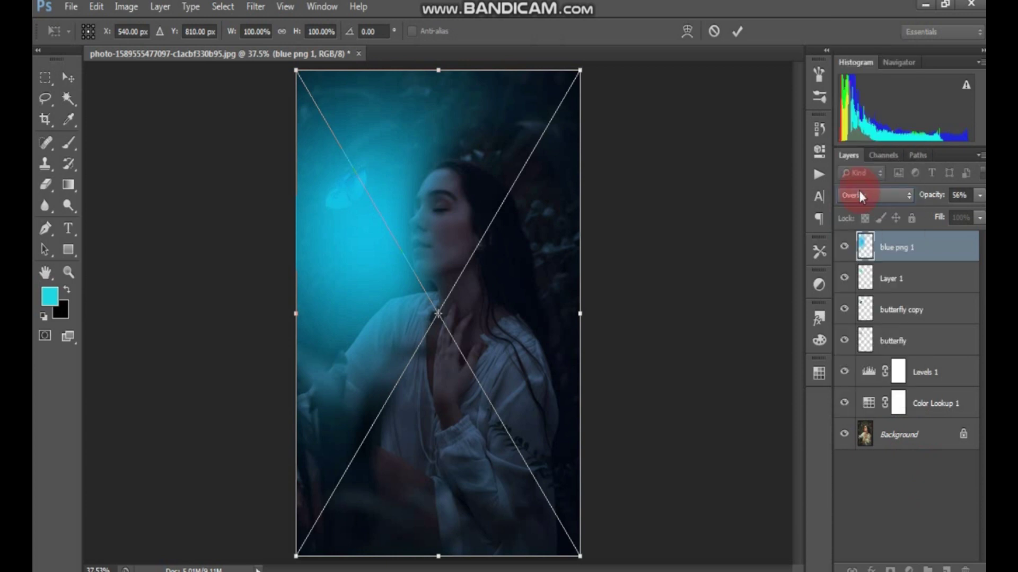
{"action": "left_click", "coordinate": [736, 34]}
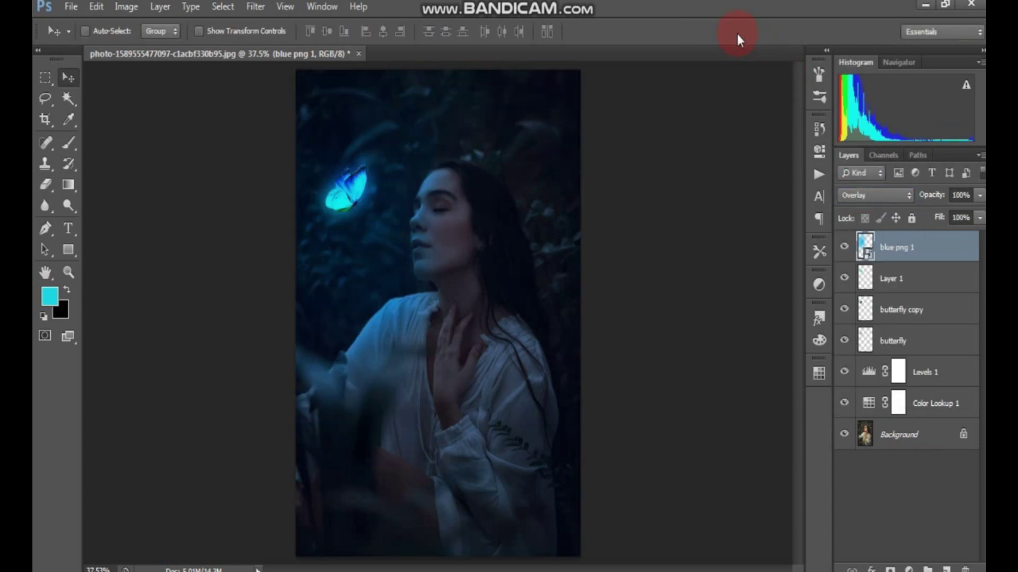
Place blue png 2 in Overlay blend mode
{"action": "left_click", "coordinate": [71, 7]}
{"action": "left_click", "coordinate": [113, 268]}
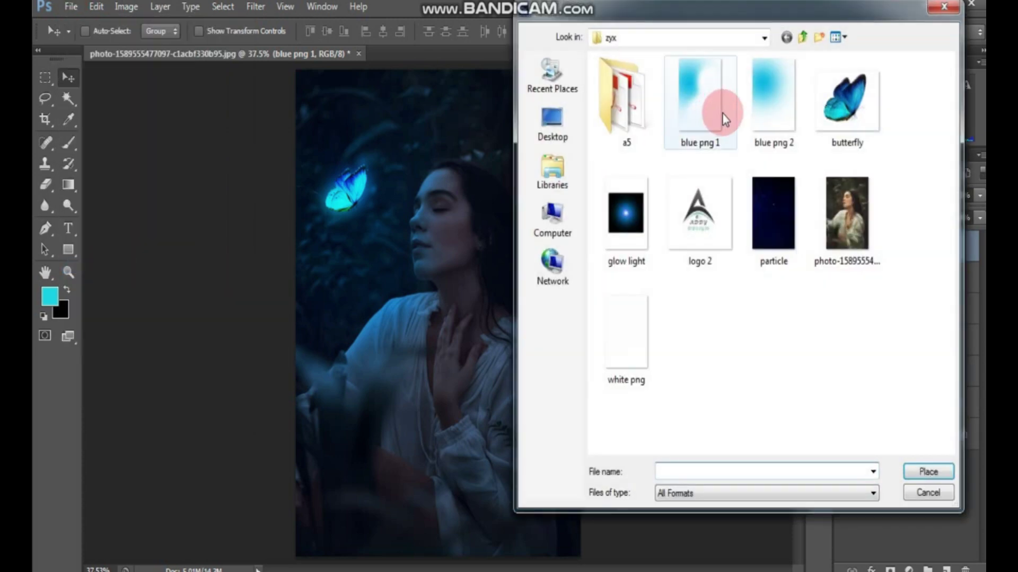
{"action": "left_click", "coordinate": [772, 112]}
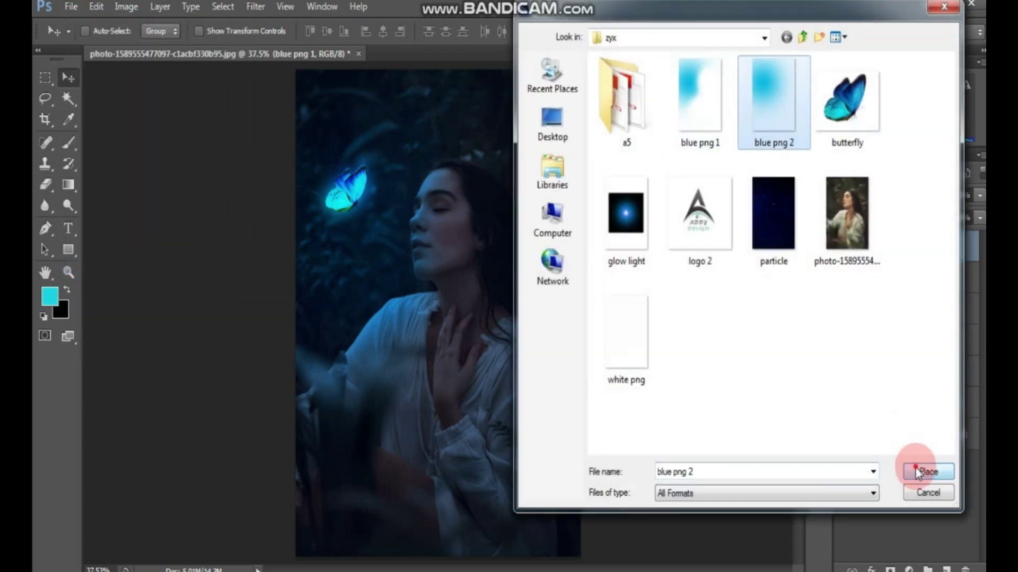
{"action": "left_click", "coordinate": [918, 472]}
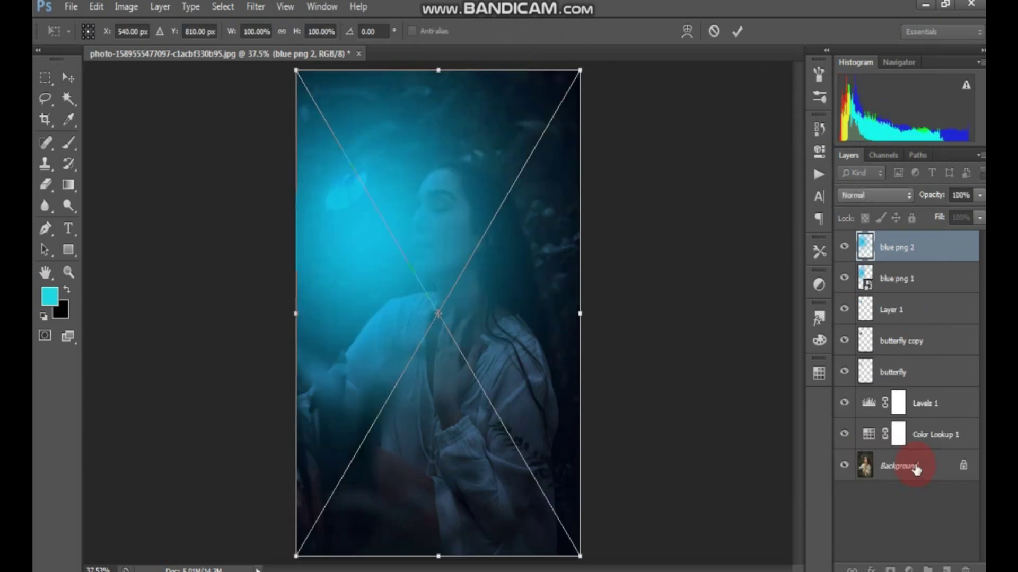
{"action": "left_click", "coordinate": [873, 194]}
{"action": "left_click", "coordinate": [872, 193]}
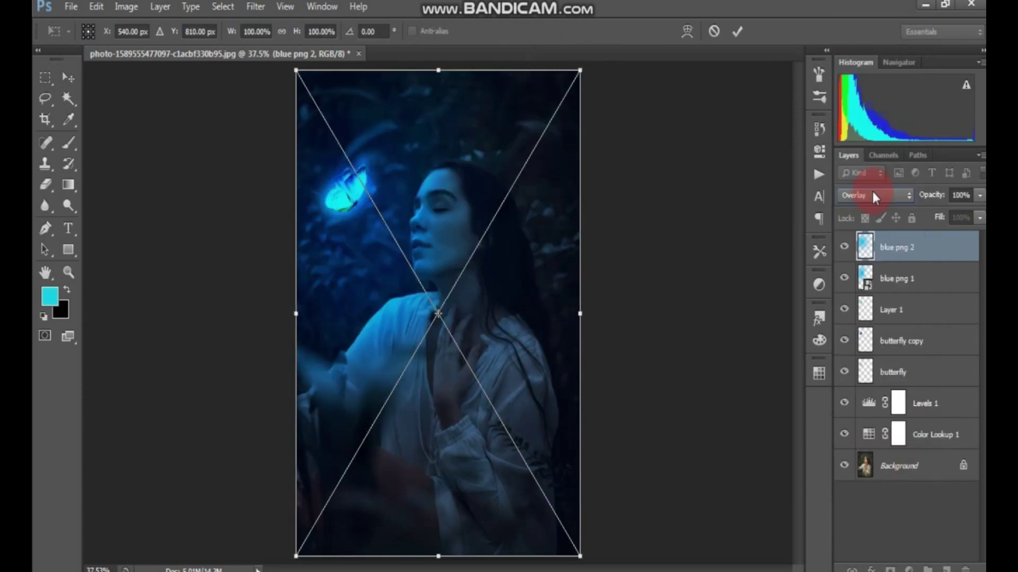
{"action": "left_click", "coordinate": [740, 29]}
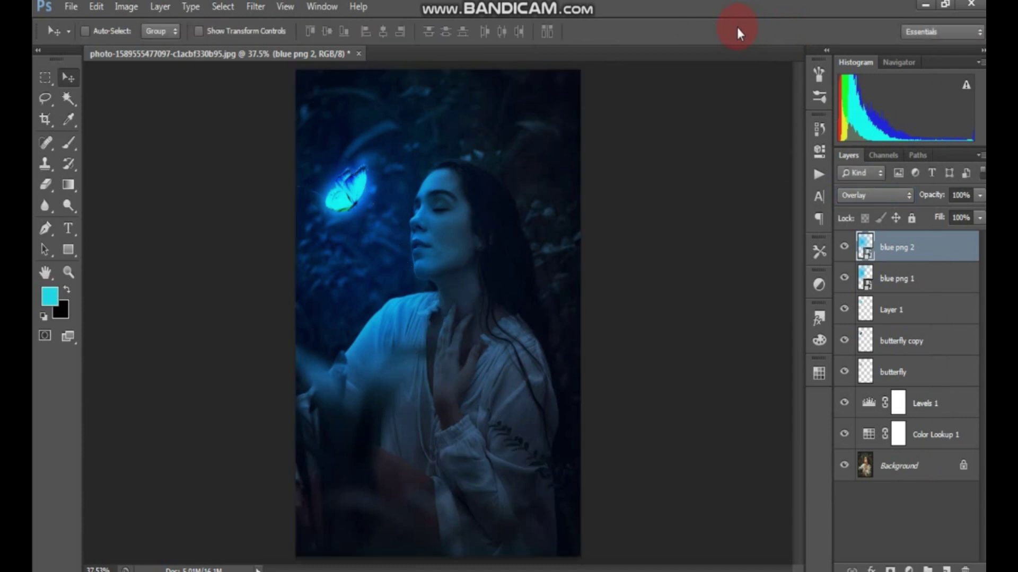
Place white png in Overlay blend mode at 40% opacity
{"action": "left_click", "coordinate": [82, 8]}
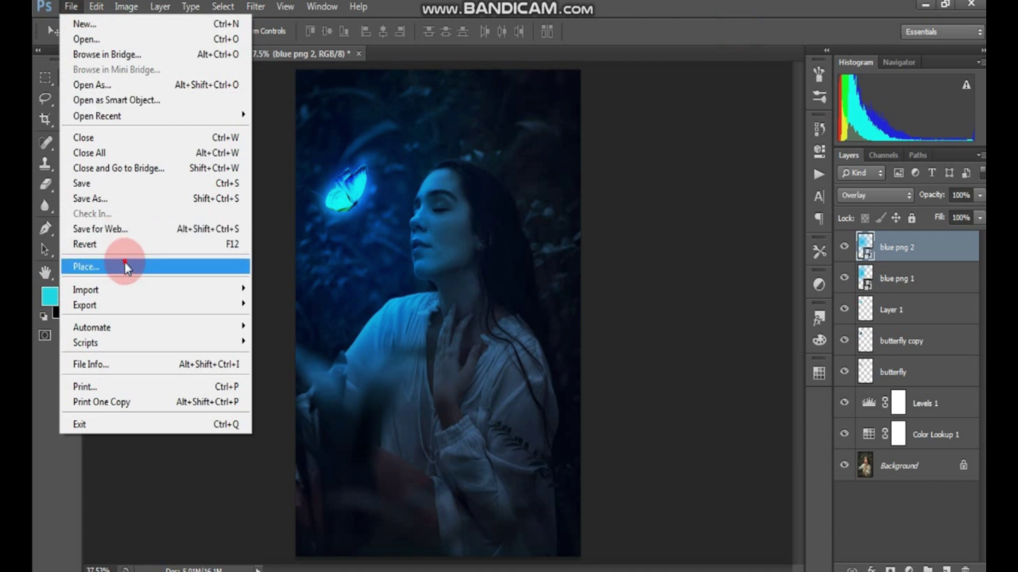
{"action": "left_click", "coordinate": [127, 266]}
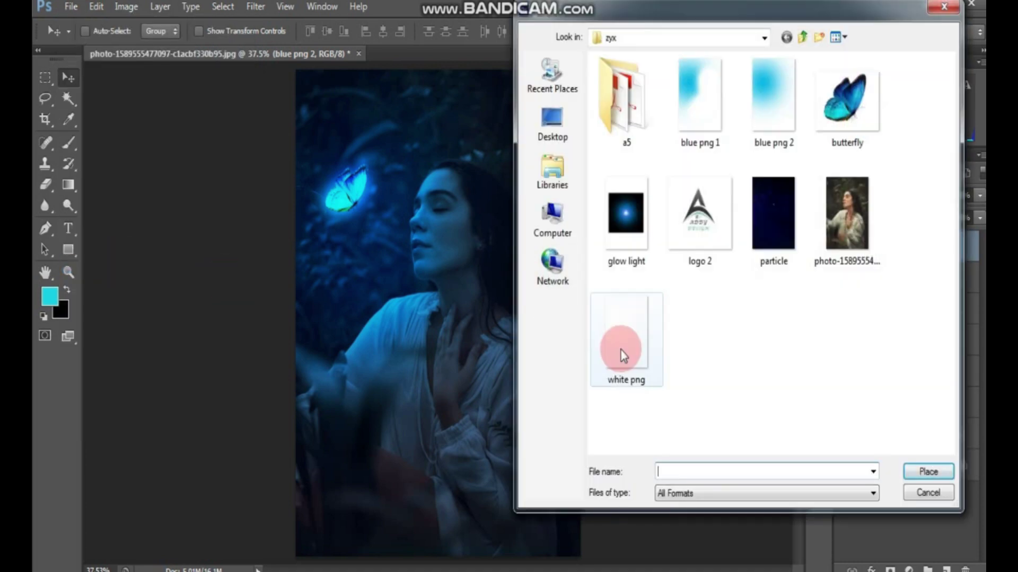
{"action": "left_click", "coordinate": [619, 350]}
{"action": "left_click", "coordinate": [928, 473]}
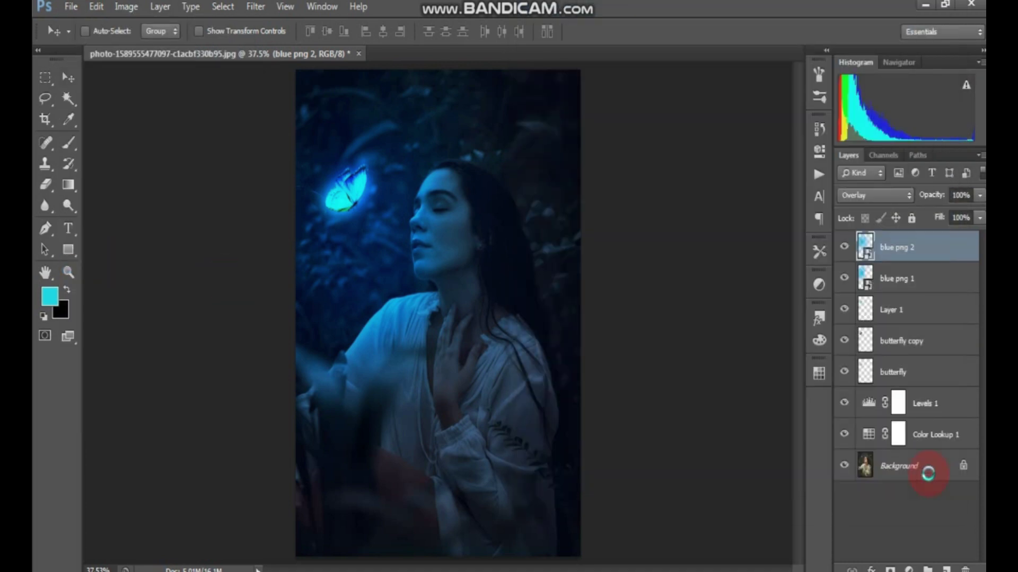
{"action": "left_click", "coordinate": [805, 183]}
{"action": "left_click", "coordinate": [855, 195]}
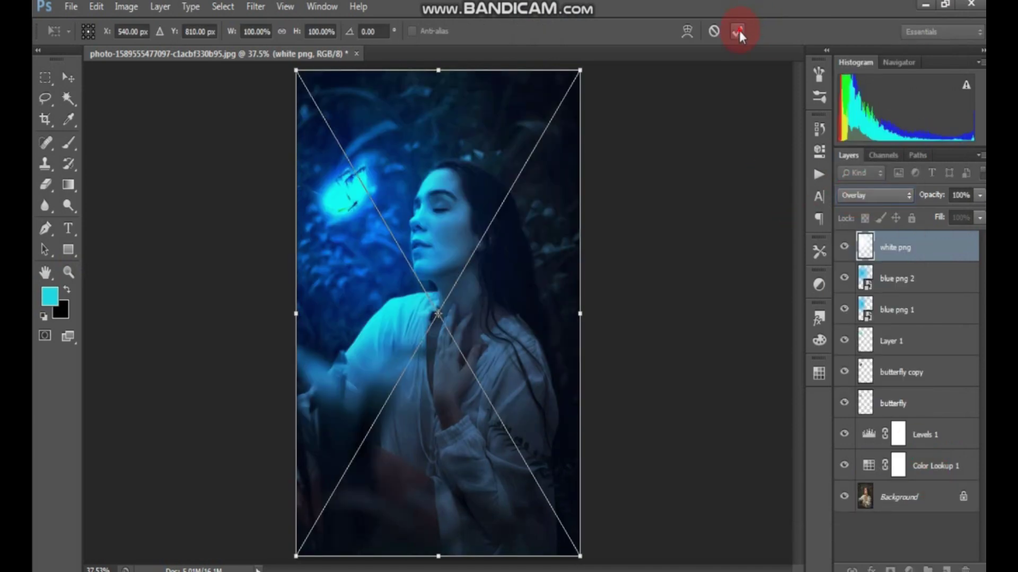
{"action": "left_click", "coordinate": [738, 32]}
{"action": "left_click_drag", "start_coordinate": [938, 202], "coordinate": [895, 197]}
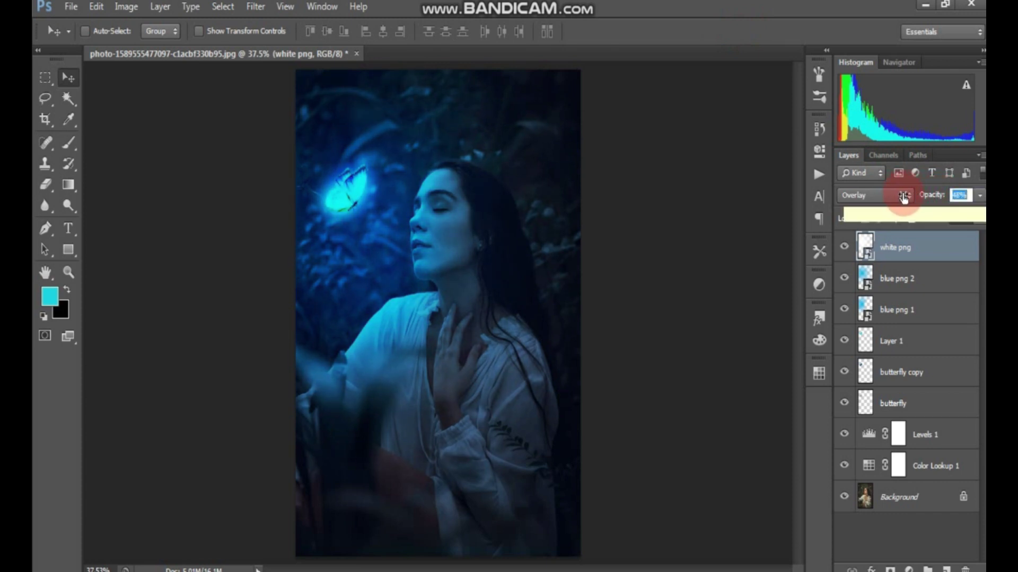
{"action": "left_click_drag", "start_coordinate": [904, 197], "coordinate": [897, 197]}
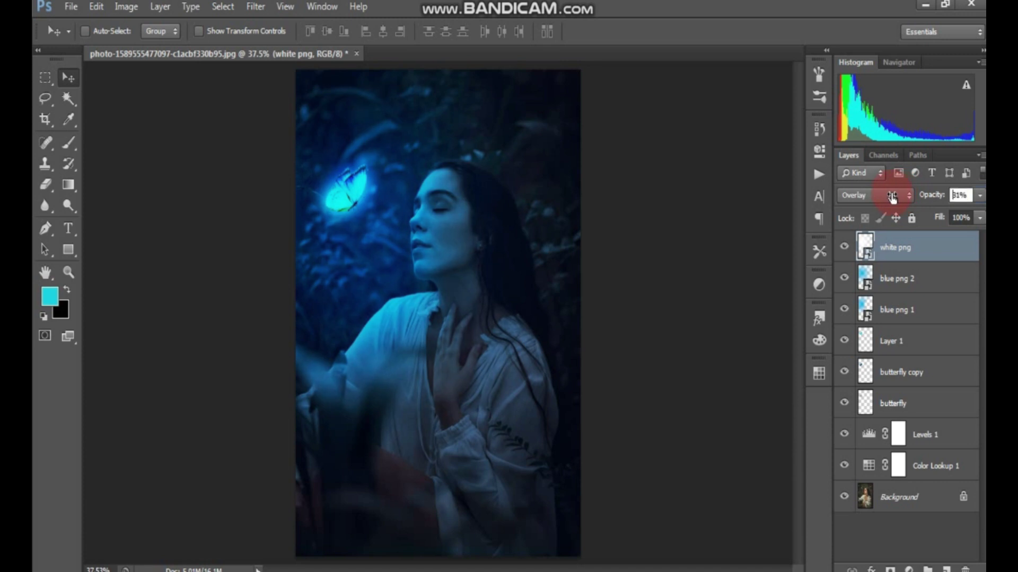
Lower blue png 2's opacity to 55%
{"action": "left_click", "coordinate": [907, 281]}
{"action": "left_click_drag", "start_coordinate": [936, 200], "coordinate": [901, 198]}
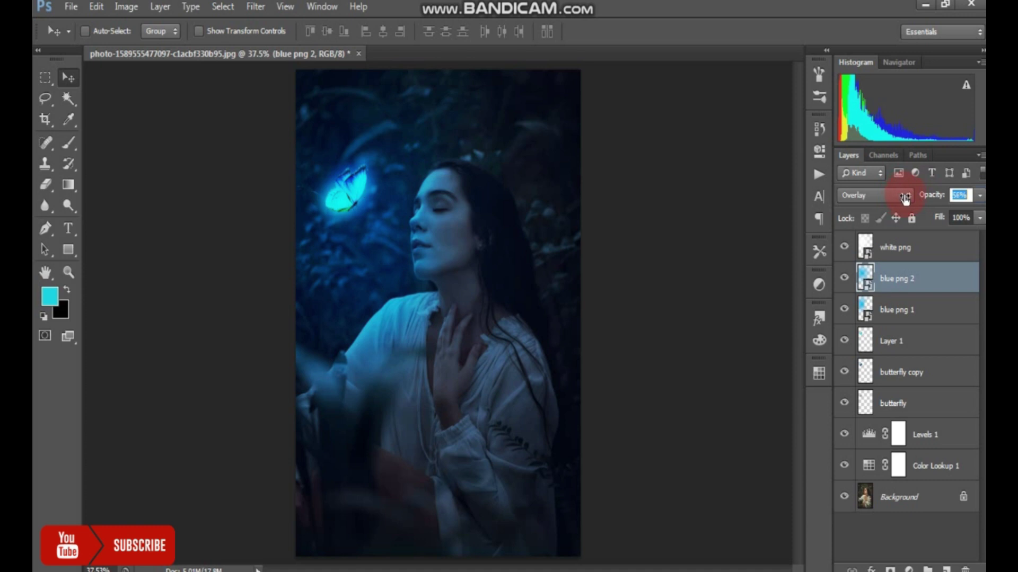
{"action": "left_click_drag", "start_coordinate": [905, 198], "coordinate": [904, 202]}
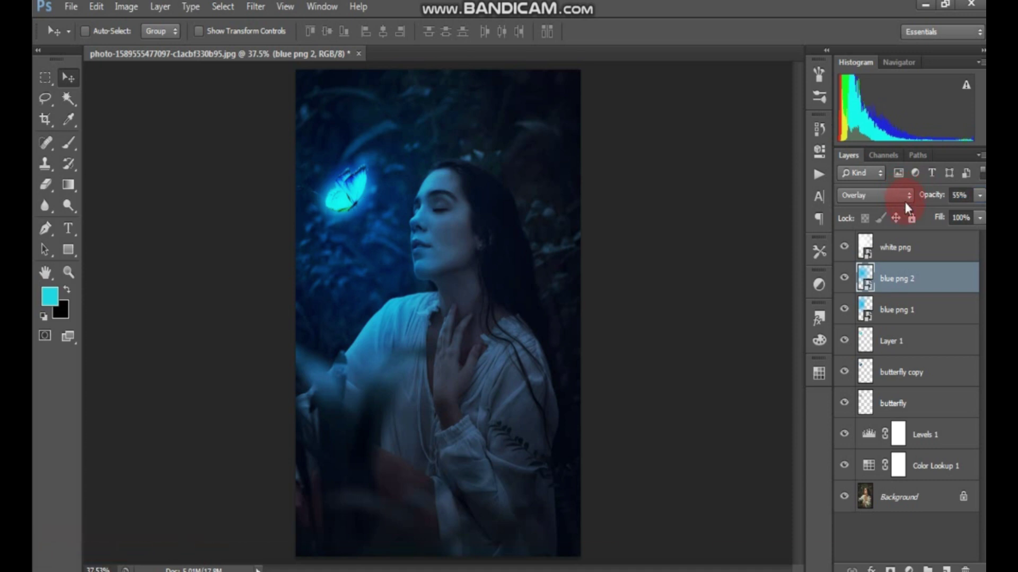
{"action": "left_click", "coordinate": [905, 264]}
On a new layer, brush white highlights down the forehead and nose and along the shoulder
{"action": "left_click", "coordinate": [946, 567]}
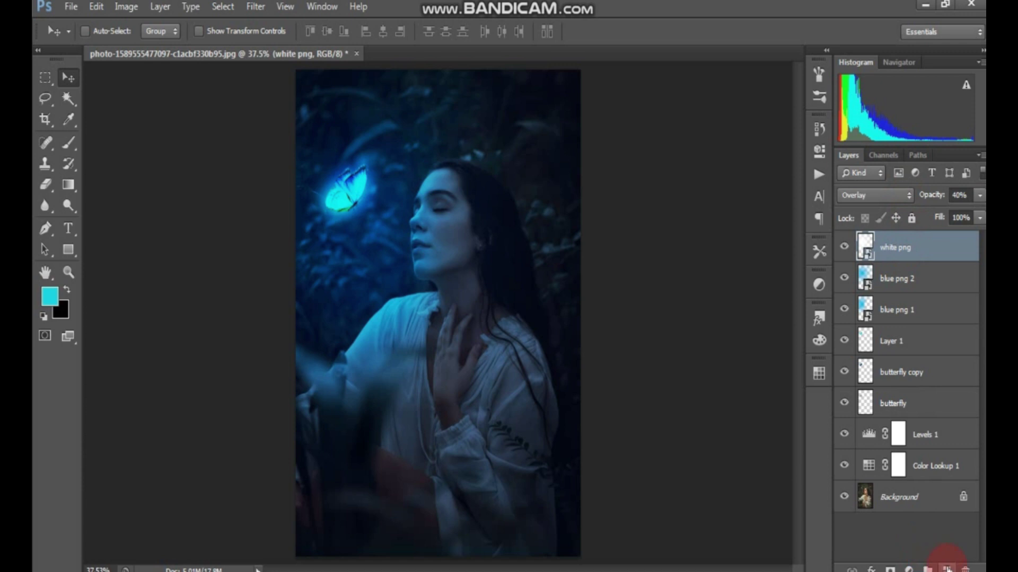
{"action": "left_click", "coordinate": [69, 140]}
{"action": "left_click", "coordinate": [49, 297]}
{"action": "left_click_drag", "start_coordinate": [647, 189], "coordinate": [558, 107]}
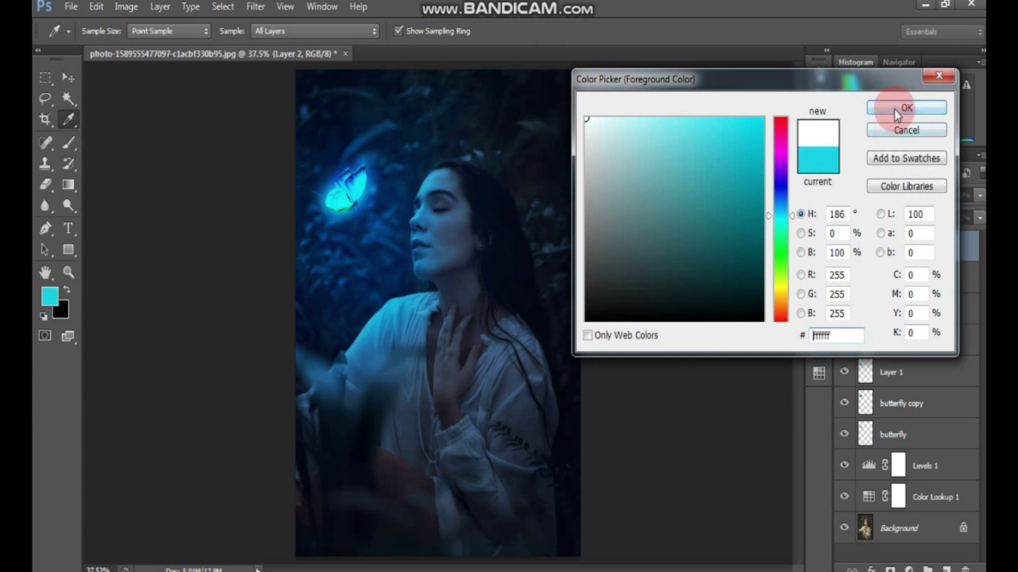
{"action": "left_click", "coordinate": [896, 109]}
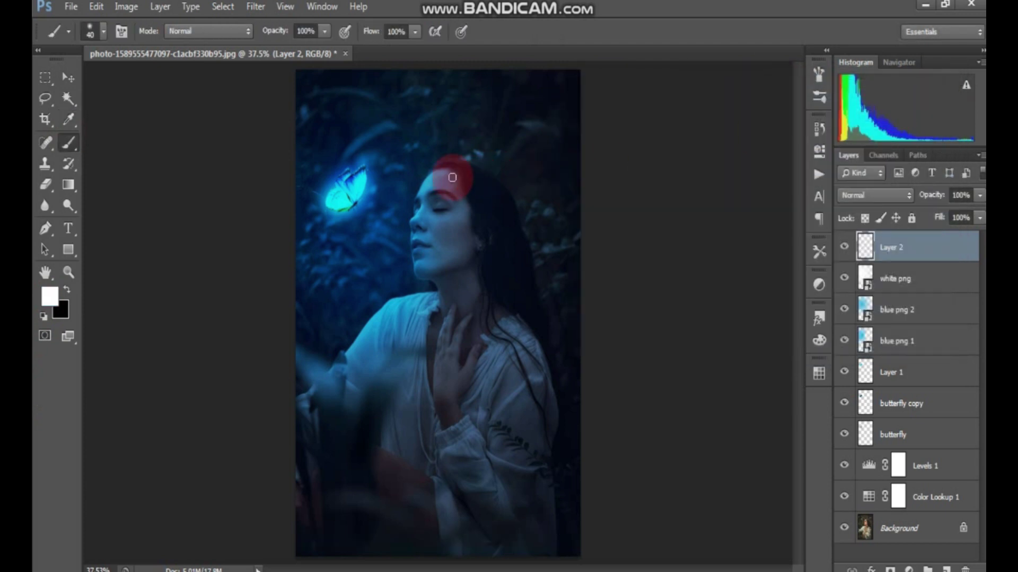
{"action": "left_click_drag", "start_coordinate": [434, 178], "coordinate": [418, 265]}
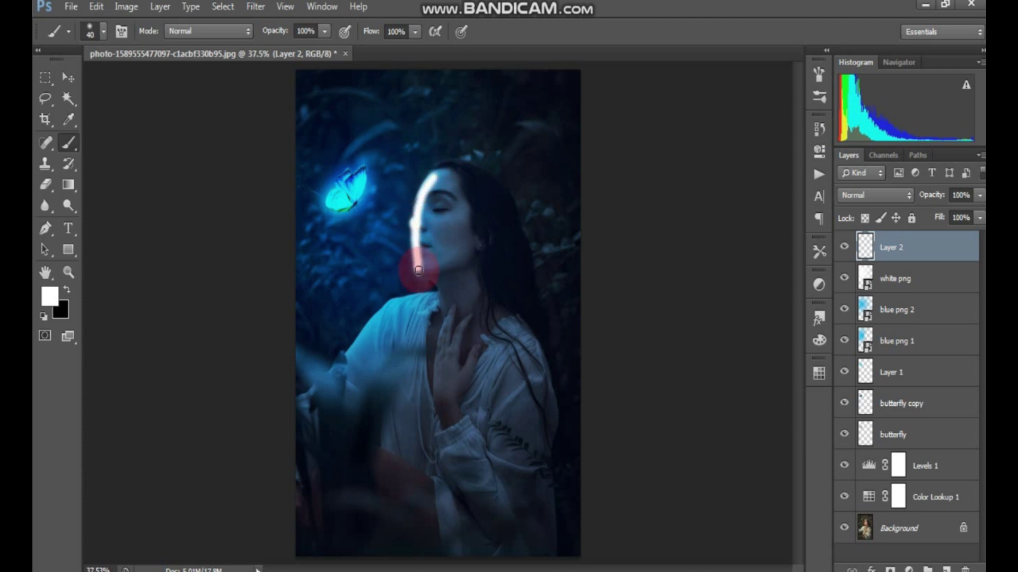
{"action": "mouse_move", "coordinate": [421, 297]}
{"action": "left_mouse_down"}
{"action": "mouse_move", "coordinate": [385, 315]}
{"action": "mouse_move", "coordinate": [419, 298]}
{"action": "left_mouse_up"}
Blend Layer 2 in Overlay at 8% opacity and compare it on and off
{"action": "left_click", "coordinate": [859, 195]}
{"action": "left_click_drag", "start_coordinate": [926, 202], "coordinate": [828, 186]}
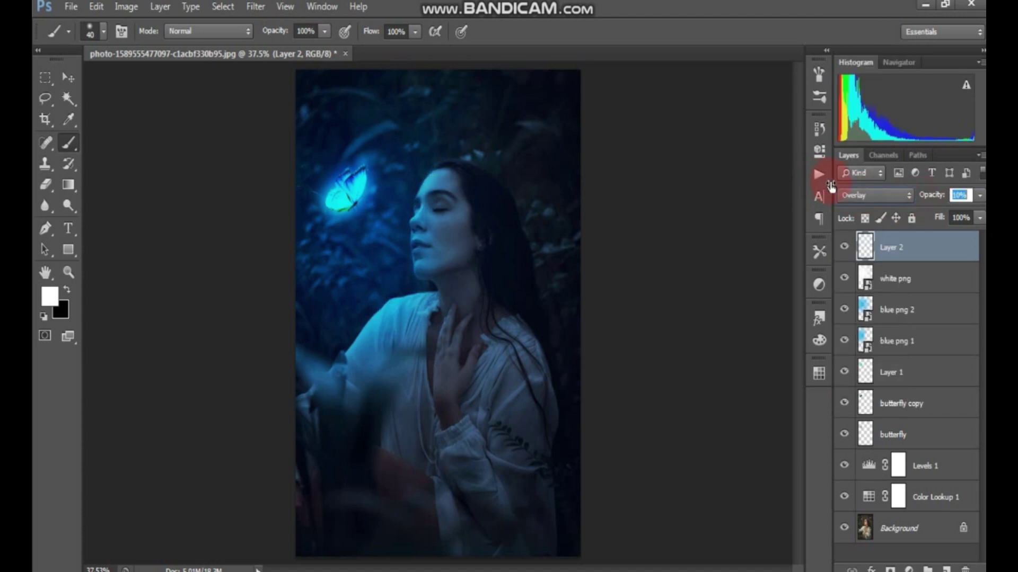
{"action": "left_click_drag", "start_coordinate": [829, 186], "coordinate": [828, 186]}
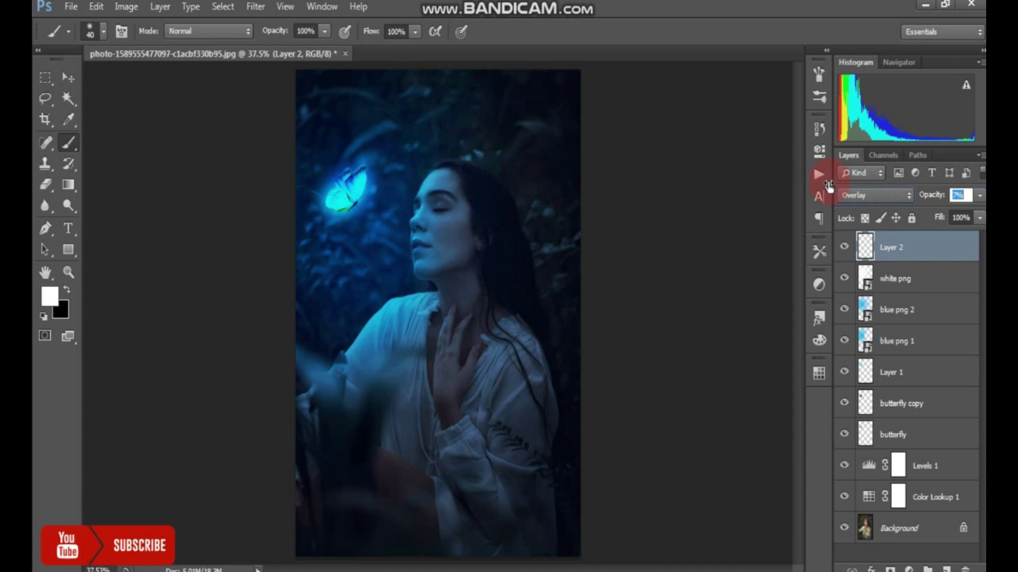
{"action": "left_click", "coordinate": [839, 219]}
{"action": "left_click", "coordinate": [843, 245]}
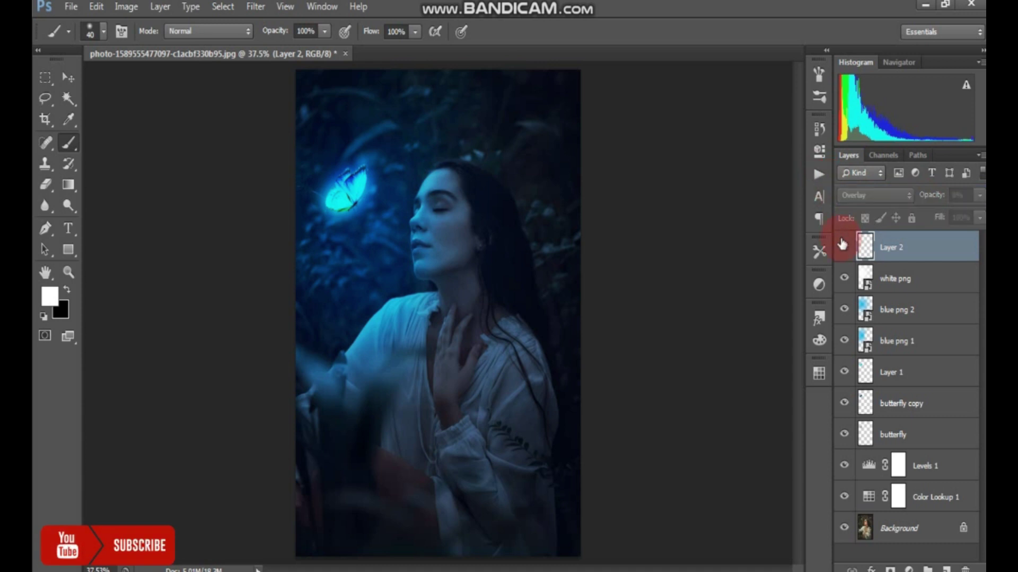
{"action": "left_click", "coordinate": [843, 245]}
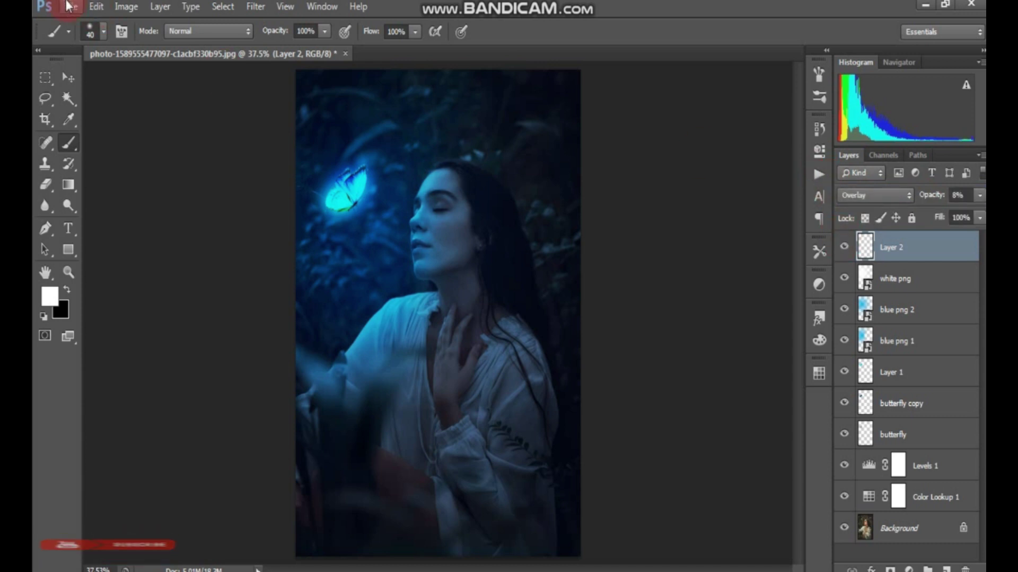
Place the glow light image into the document
{"action": "left_click", "coordinate": [69, 6]}
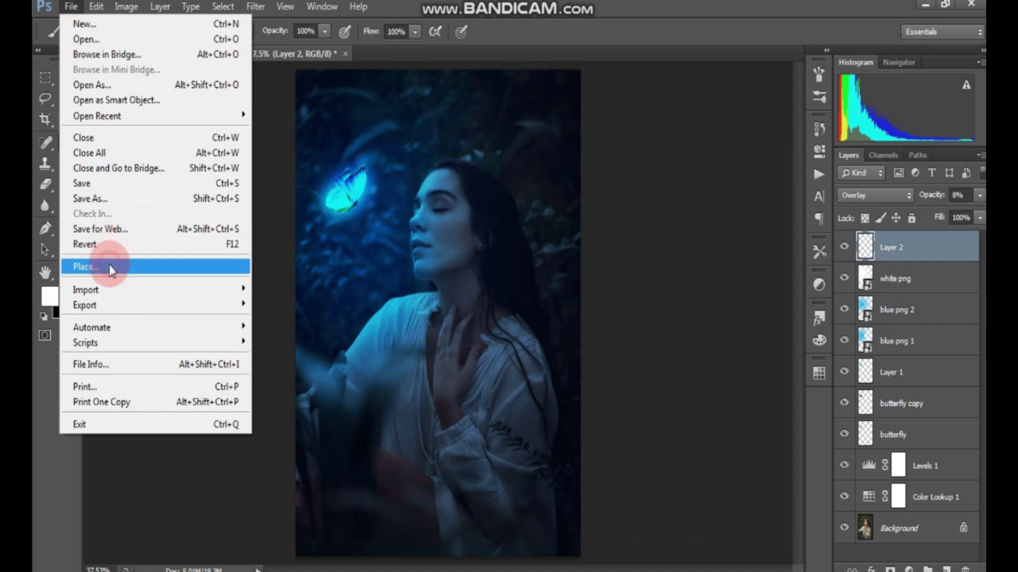
{"action": "left_click", "coordinate": [111, 268]}
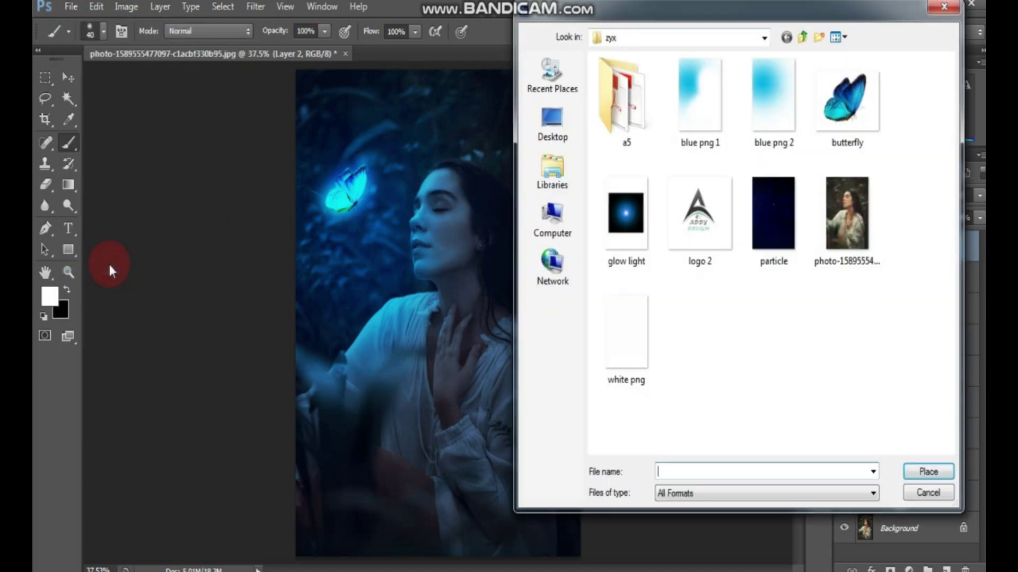
{"action": "left_click", "coordinate": [614, 226]}
{"action": "left_click", "coordinate": [925, 471]}
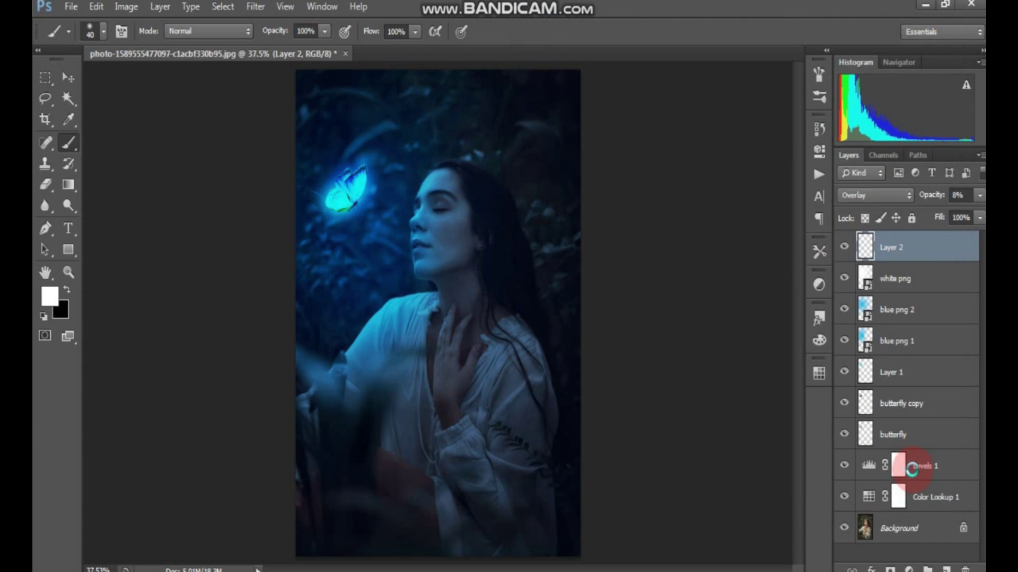
Set glow light to Screen, move it over the butterfly, enlarge to ~113%, opacity 46%
{"action": "left_click_drag", "start_coordinate": [888, 196], "coordinate": [848, 131]}
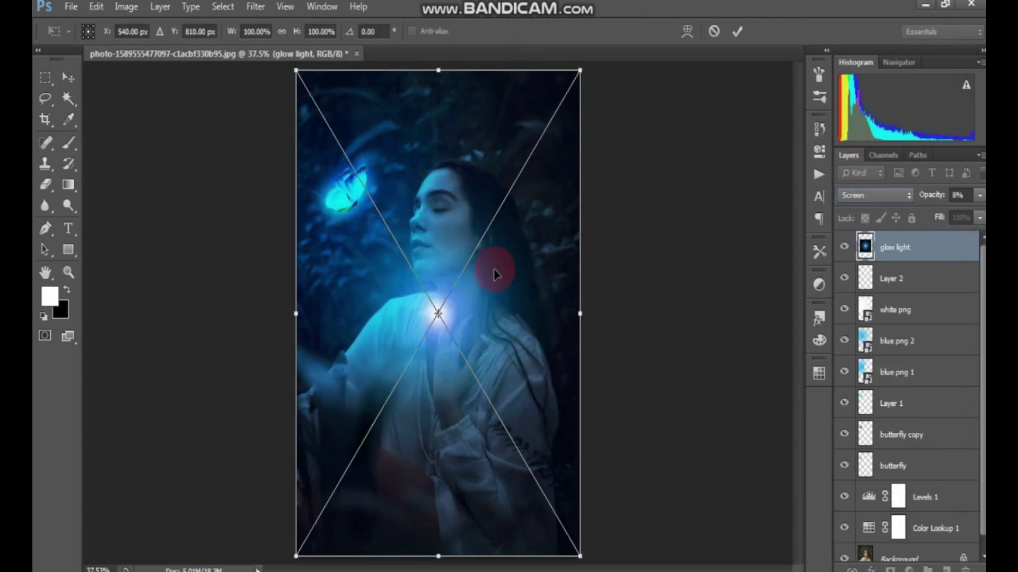
{"action": "left_click_drag", "start_coordinate": [426, 168], "coordinate": [403, 147]}
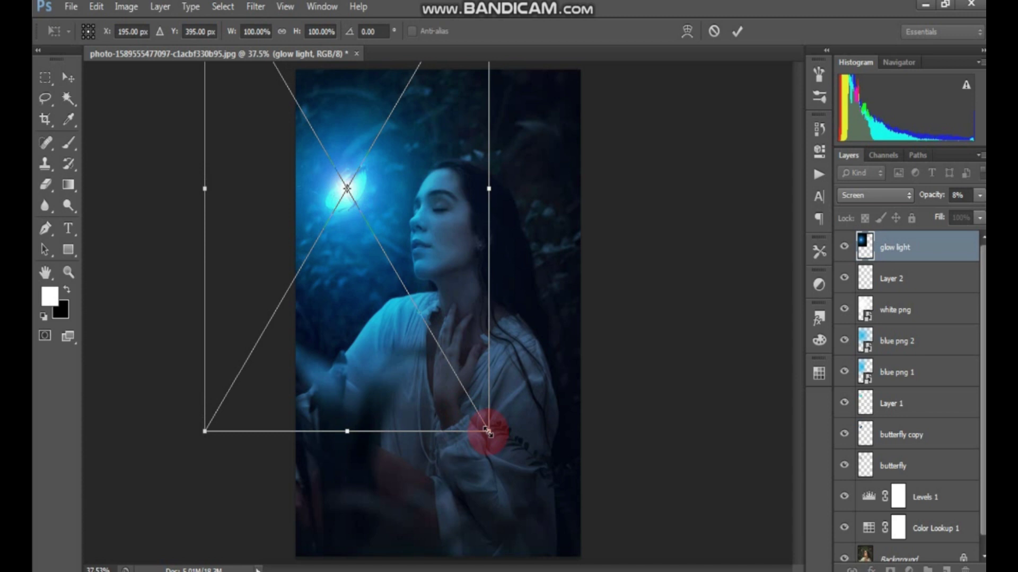
{"action": "left_click_drag", "start_coordinate": [488, 432], "coordinate": [513, 461]}
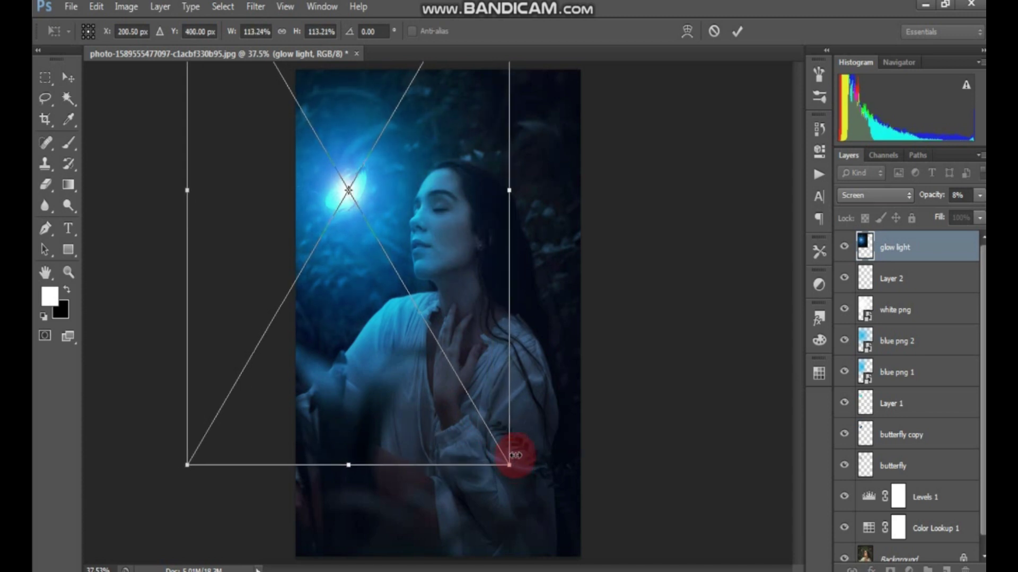
{"action": "left_click", "coordinate": [736, 33]}
{"action": "left_click_drag", "start_coordinate": [938, 202], "coordinate": [886, 196]}
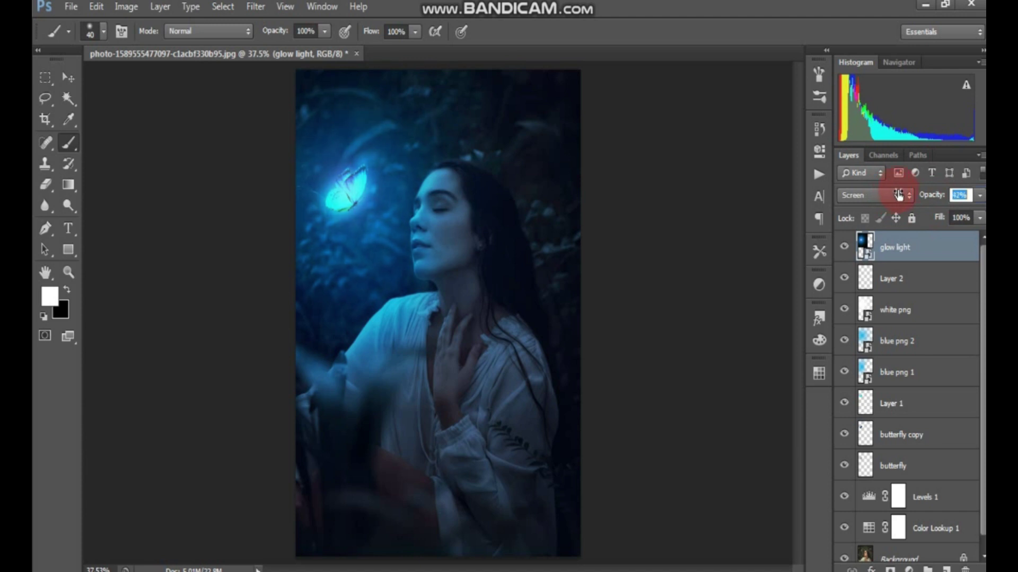
{"action": "left_click", "coordinate": [358, 145]}
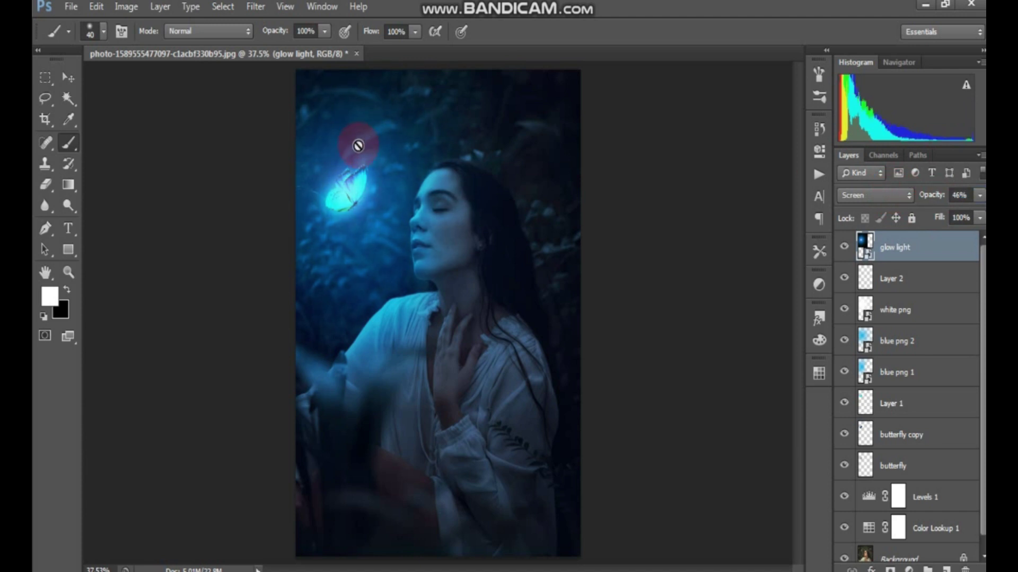
Rasterize the glow light layer and erase its excess near the top and chest
{"action": "left_click", "coordinate": [46, 184]}
{"action": "left_click", "coordinate": [921, 257]}
{"action": "right_click", "coordinate": [920, 257]}
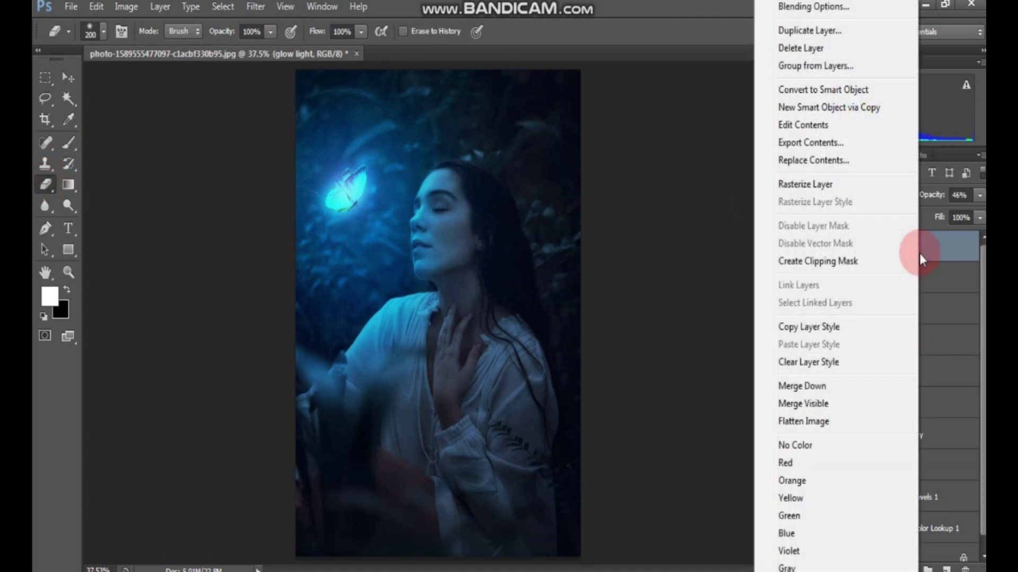
{"action": "left_click", "coordinate": [824, 183]}
{"action": "mouse_move", "coordinate": [560, 144]}
{"action": "left_mouse_down"}
{"action": "mouse_move", "coordinate": [489, 137]}
{"action": "mouse_move", "coordinate": [495, 102]}
{"action": "left_mouse_up"}
{"action": "left_click_drag", "start_coordinate": [495, 41], "coordinate": [495, 114]}
{"action": "mouse_move", "coordinate": [498, 396]}
{"action": "left_mouse_down"}
{"action": "mouse_move", "coordinate": [402, 415]}
{"action": "mouse_move", "coordinate": [504, 387]}
{"action": "mouse_move", "coordinate": [312, 378]}
{"action": "left_mouse_up"}
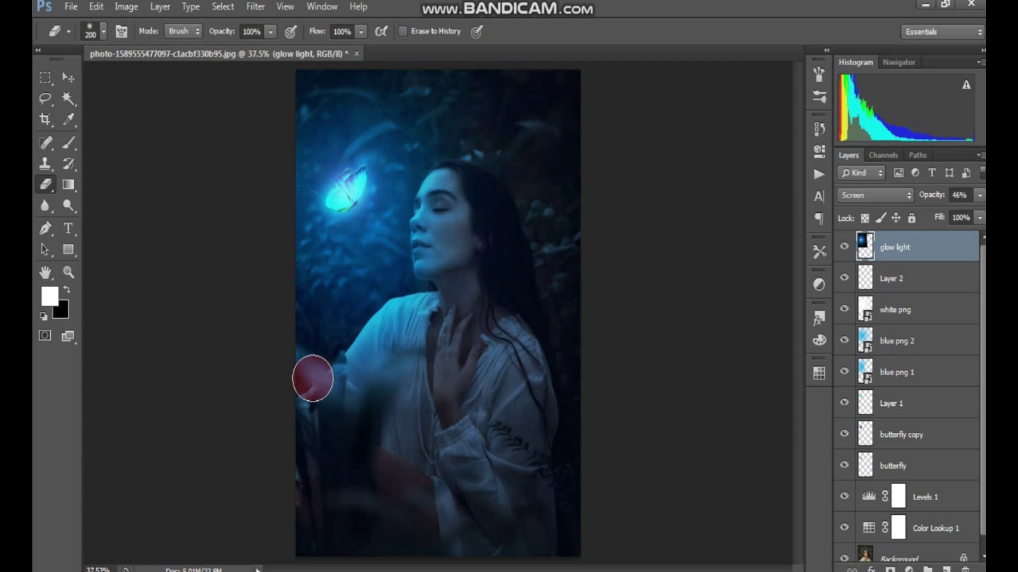
Place the particle image into the document
{"action": "left_click", "coordinate": [68, 77]}
{"action": "left_click", "coordinate": [73, 5]}
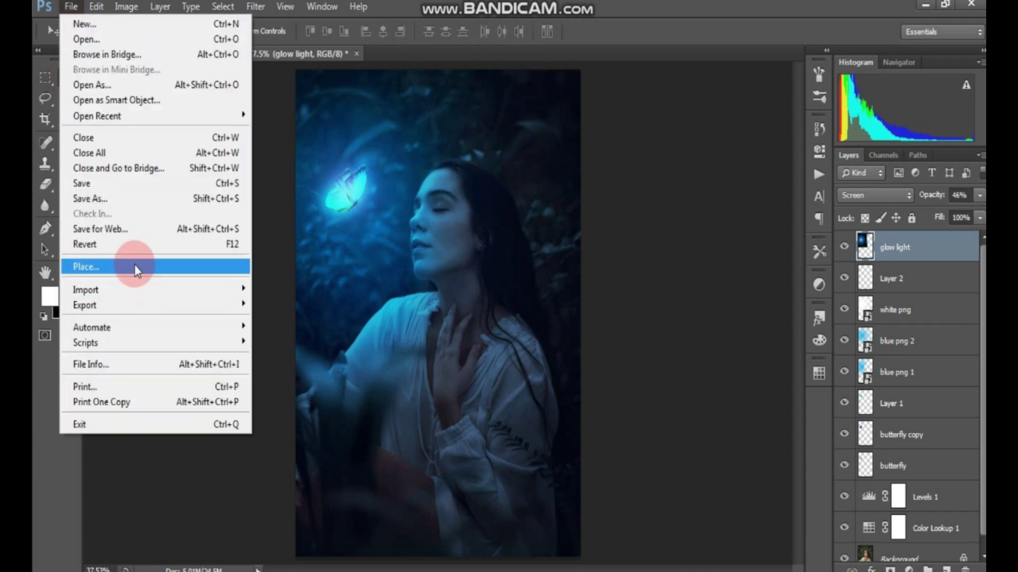
{"action": "left_click", "coordinate": [135, 270]}
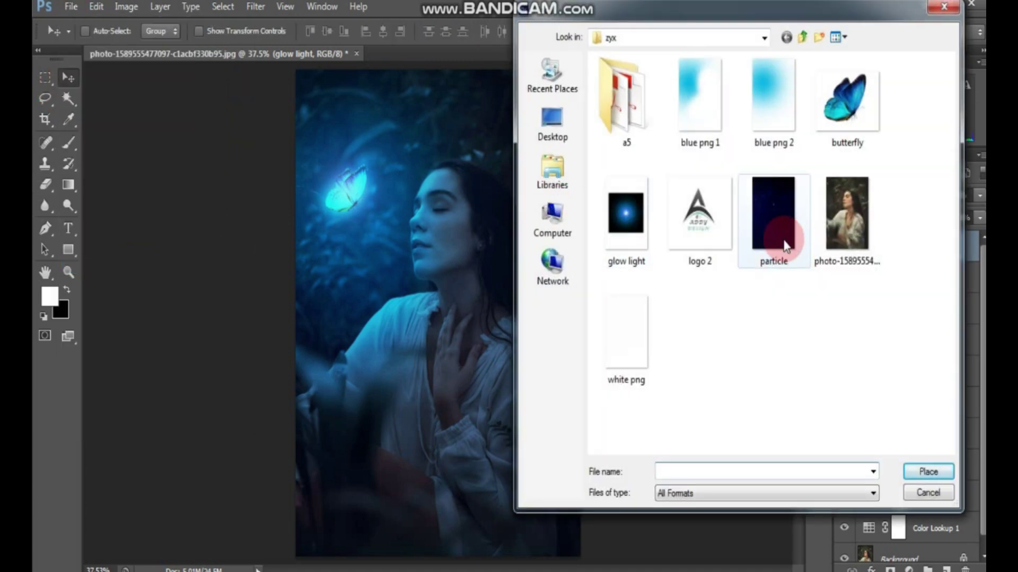
{"action": "left_click", "coordinate": [779, 244]}
{"action": "left_click", "coordinate": [920, 472]}
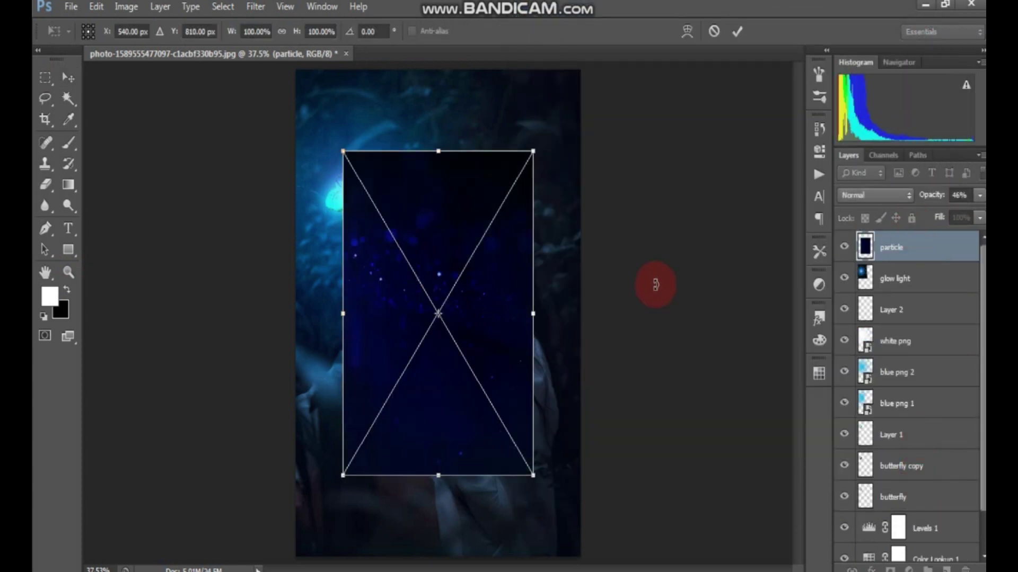
Set the particle layer to Screen and move it up-left over the butterfly
{"action": "left_click", "coordinate": [883, 196]}
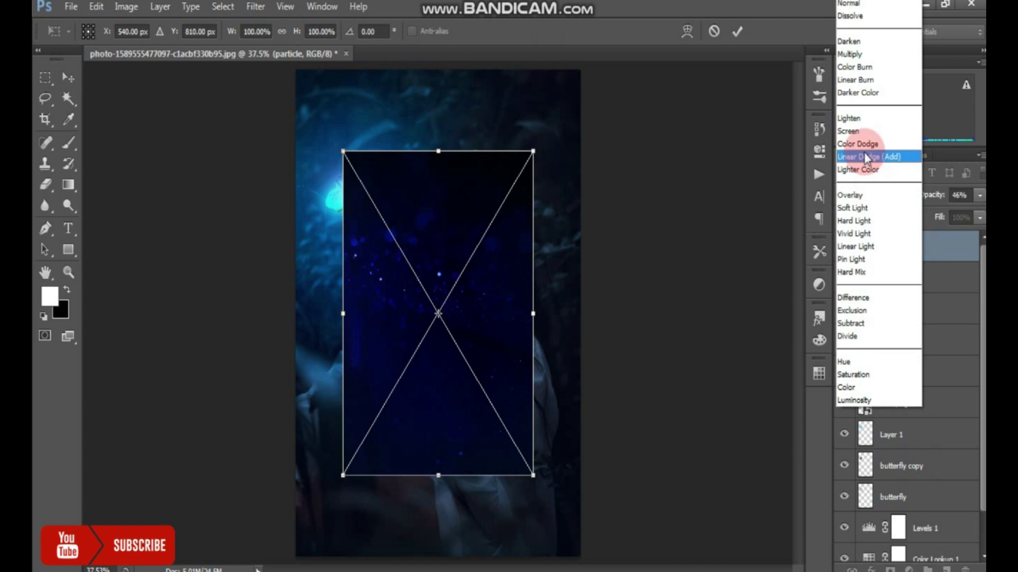
{"action": "left_click", "coordinate": [859, 131]}
{"action": "mouse_move", "coordinate": [466, 303]}
{"action": "left_mouse_down"}
{"action": "mouse_move", "coordinate": [413, 207]}
{"action": "mouse_move", "coordinate": [398, 229]}
{"action": "mouse_move", "coordinate": [414, 236]}
{"action": "mouse_move", "coordinate": [406, 227]}
{"action": "left_mouse_up"}
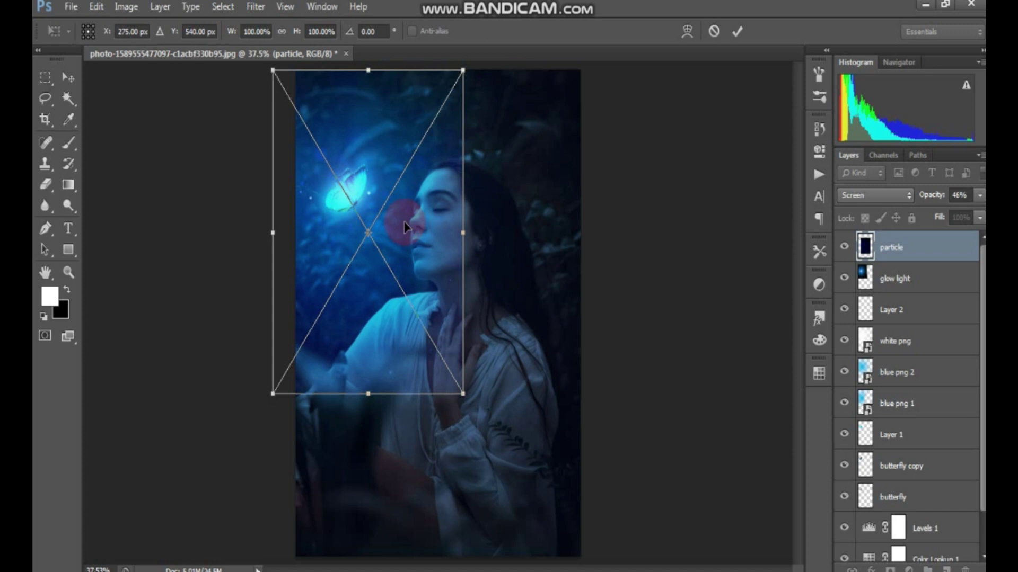
{"action": "left_click", "coordinate": [739, 33]}
Rasterize the particle layer and erase its hard lower edge with a size-300 eraser
{"action": "left_click", "coordinate": [45, 184]}
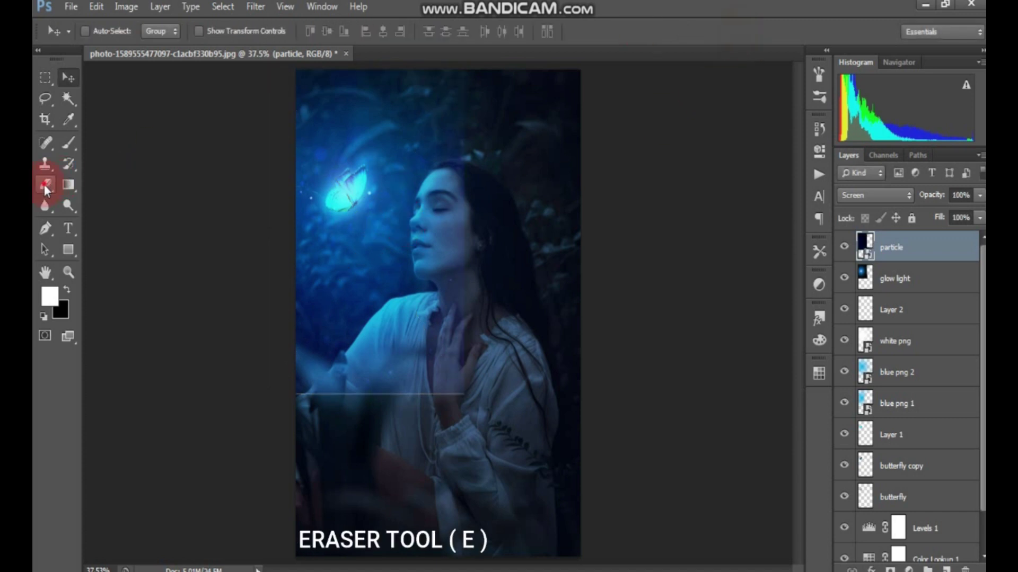
{"action": "left_click", "coordinate": [447, 393]}
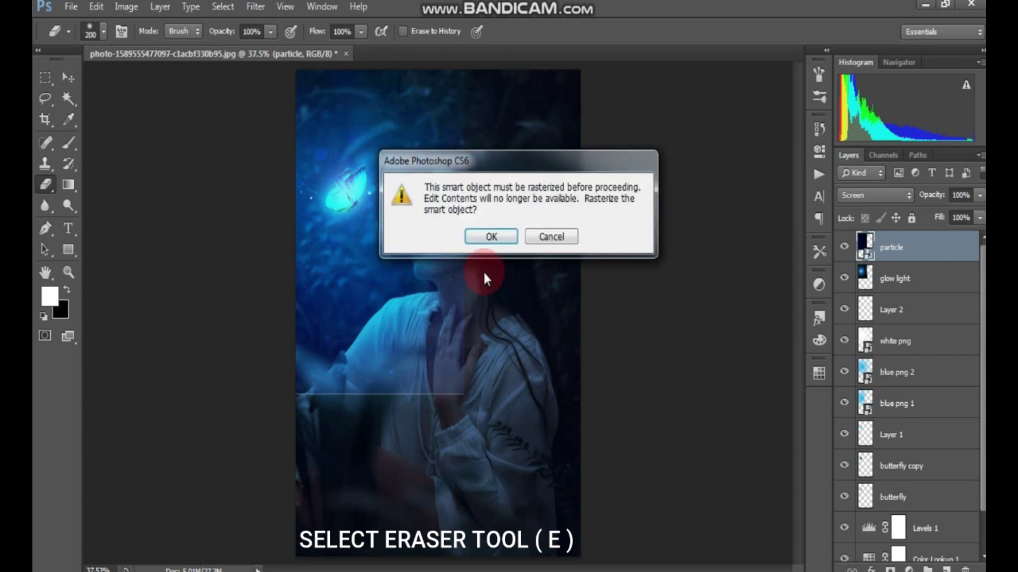
{"action": "left_click", "coordinate": [488, 237]}
{"action": "key", "text": "bracketright"}
{"action": "mouse_move", "coordinate": [407, 427]}
{"action": "left_mouse_down"}
{"action": "mouse_move", "coordinate": [459, 407]}
{"action": "mouse_move", "coordinate": [347, 420]}
{"action": "mouse_move", "coordinate": [500, 336]}
{"action": "mouse_move", "coordinate": [469, 331]}
{"action": "mouse_move", "coordinate": [465, 234]}
{"action": "mouse_move", "coordinate": [486, 172]}
{"action": "mouse_move", "coordinate": [485, 92]}
{"action": "mouse_move", "coordinate": [486, 196]}
{"action": "mouse_move", "coordinate": [479, 100]}
{"action": "left_mouse_up"}
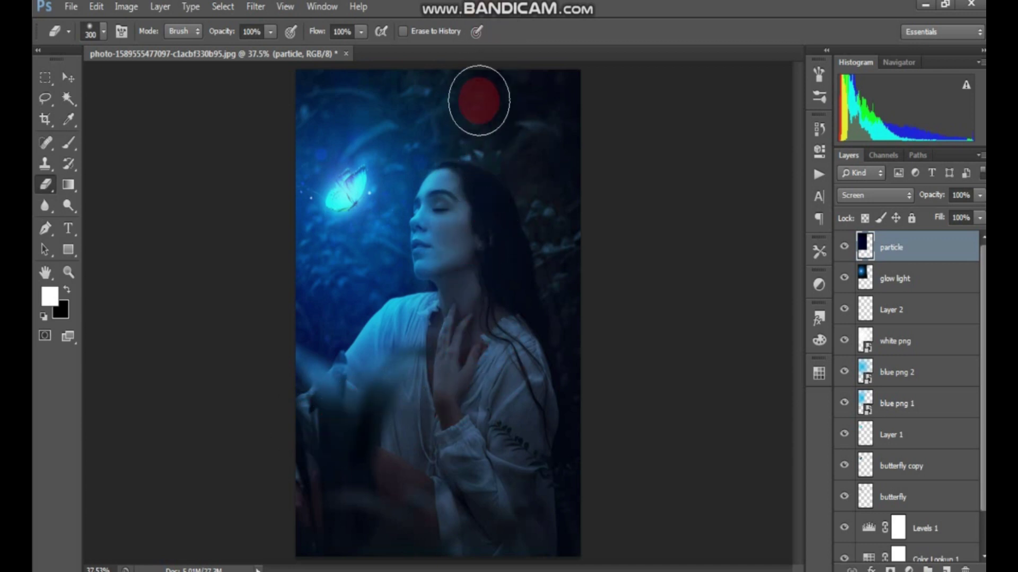
{"action": "left_click", "coordinate": [68, 78]}
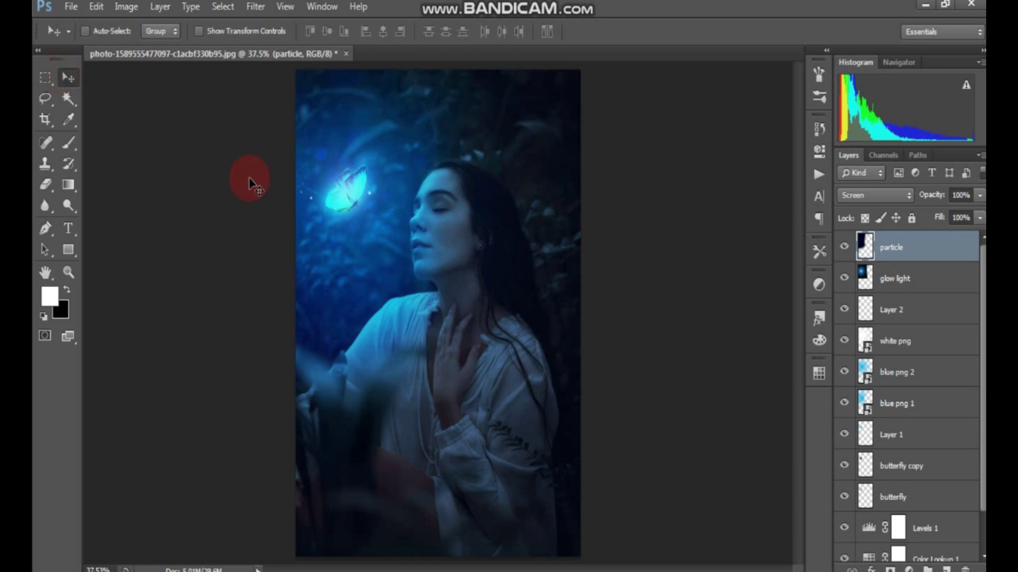